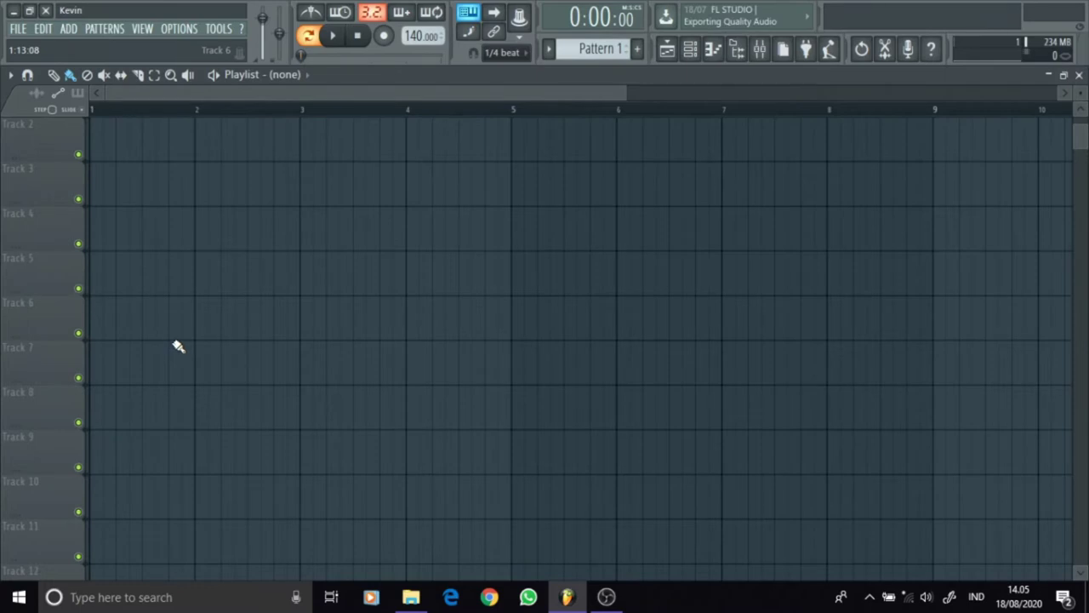
# Preview audio.mp3 from the noise folder in VLC media player, stop the playback and close the player.
pyautogui.scroll(1, 178, 346)
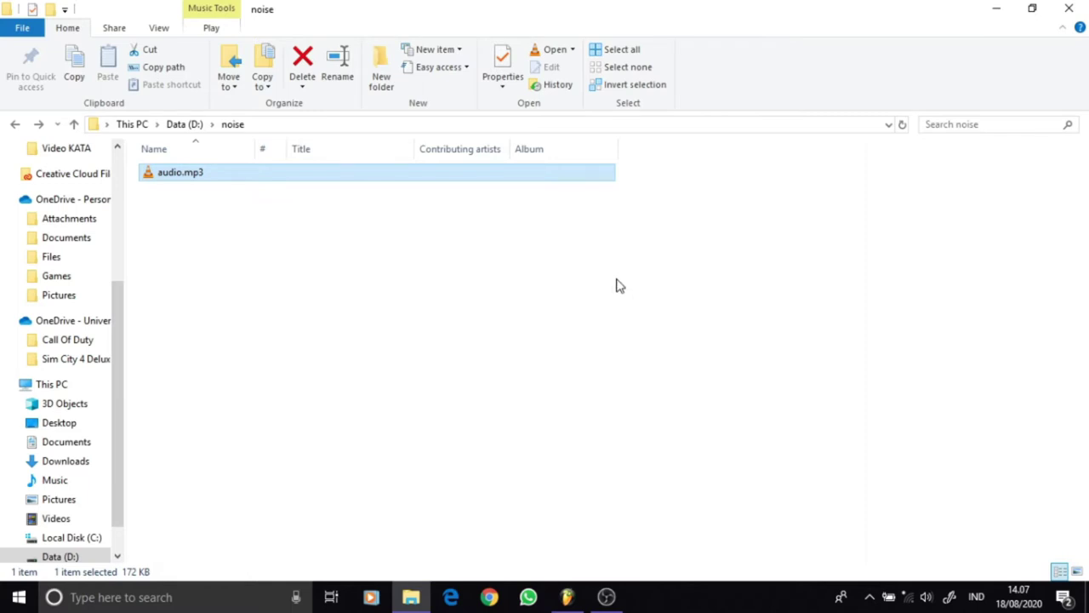
pyautogui.doubleClick(194, 179)
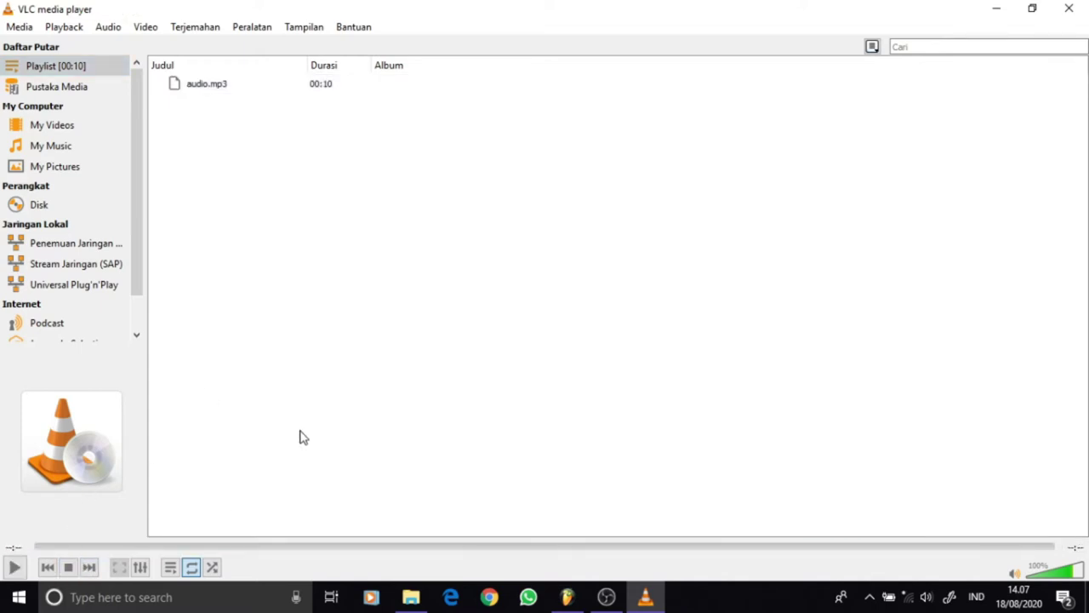
pyautogui.click(19, 570)
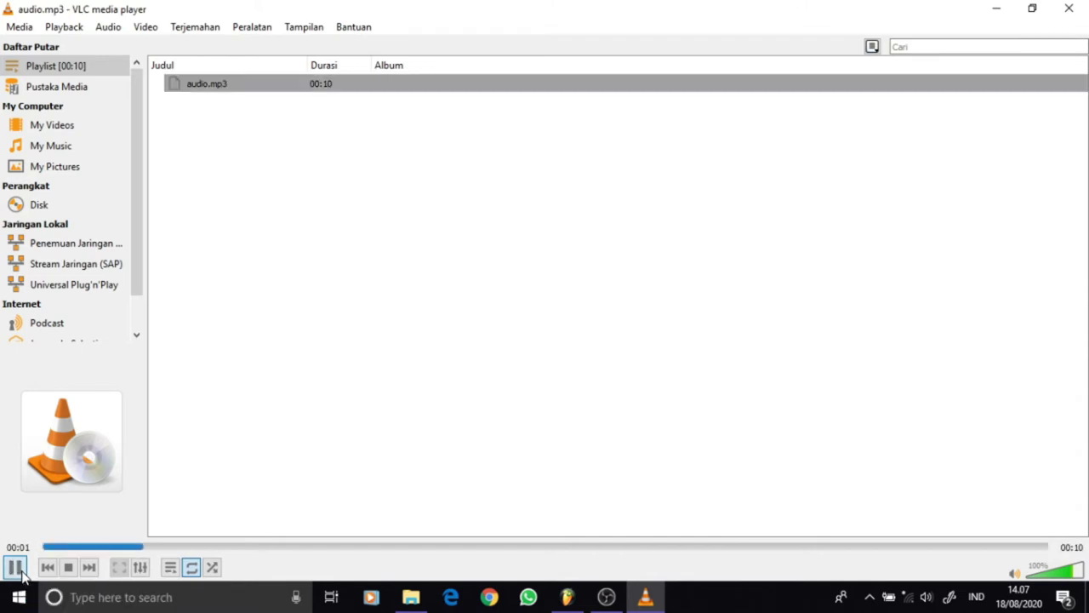
pyautogui.click(20, 572)
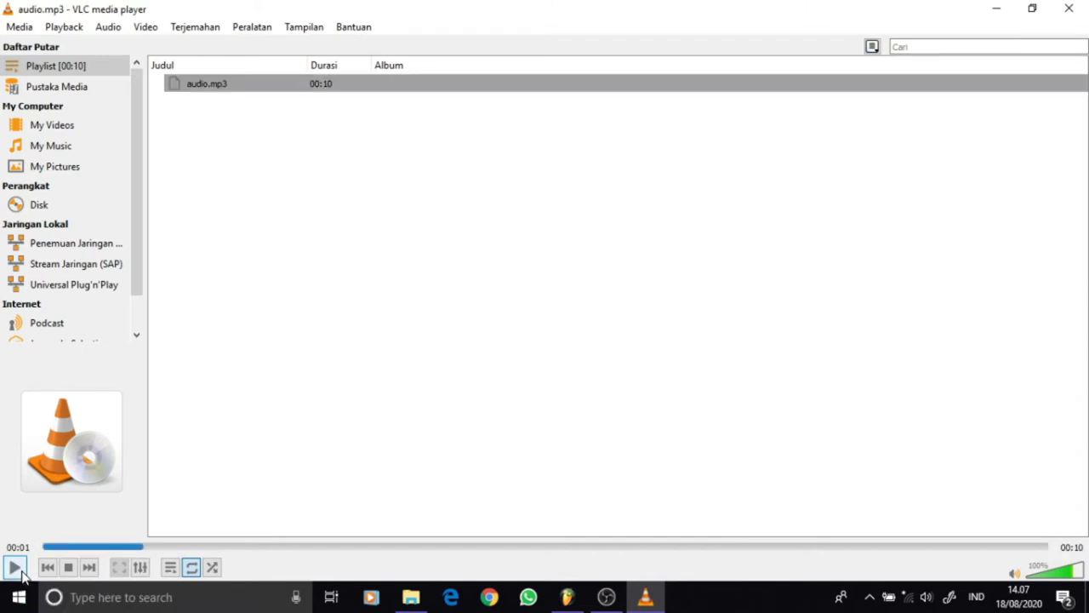
pyautogui.click(69, 568)
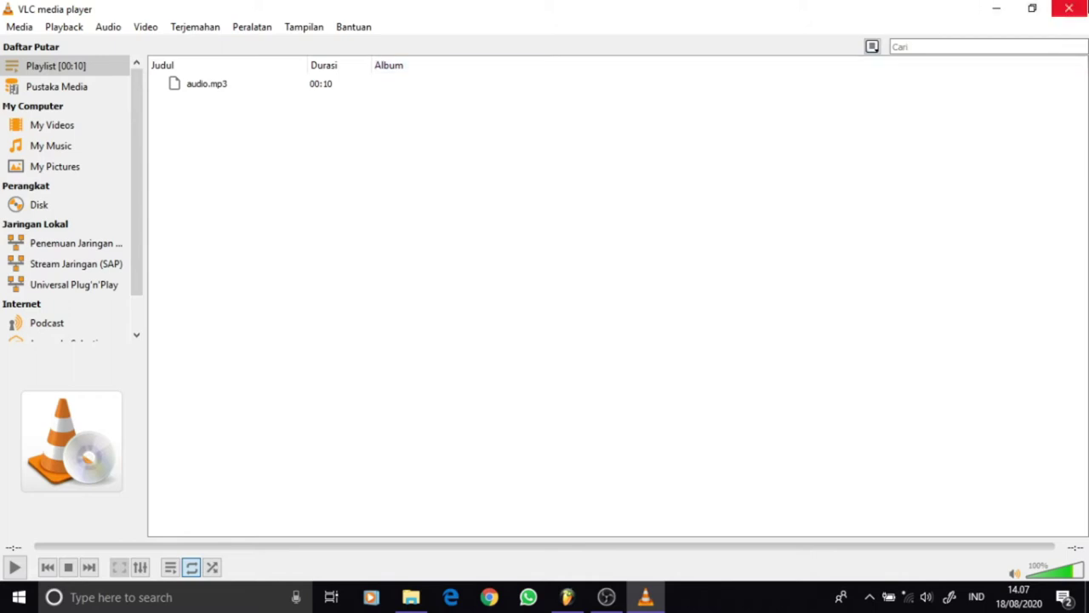
pyautogui.click(1069, 9)
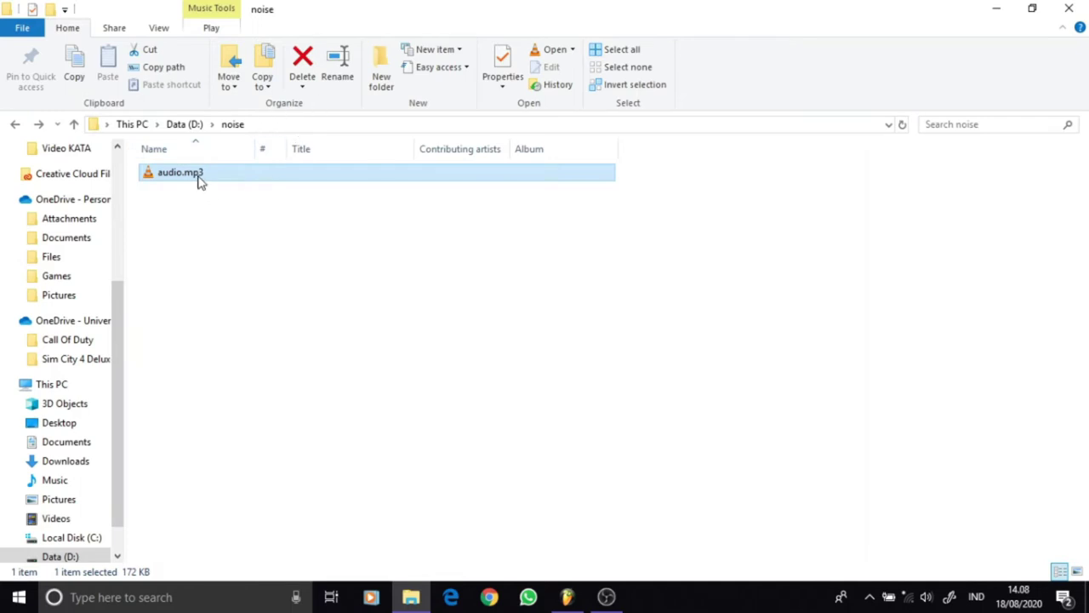
# Import audio.mp3 from the noise folder onto the first track of the FL Studio playlist and route its channel to mixer track 3.
pyautogui.moveTo(200, 177); pyautogui.dragTo(72, 155)
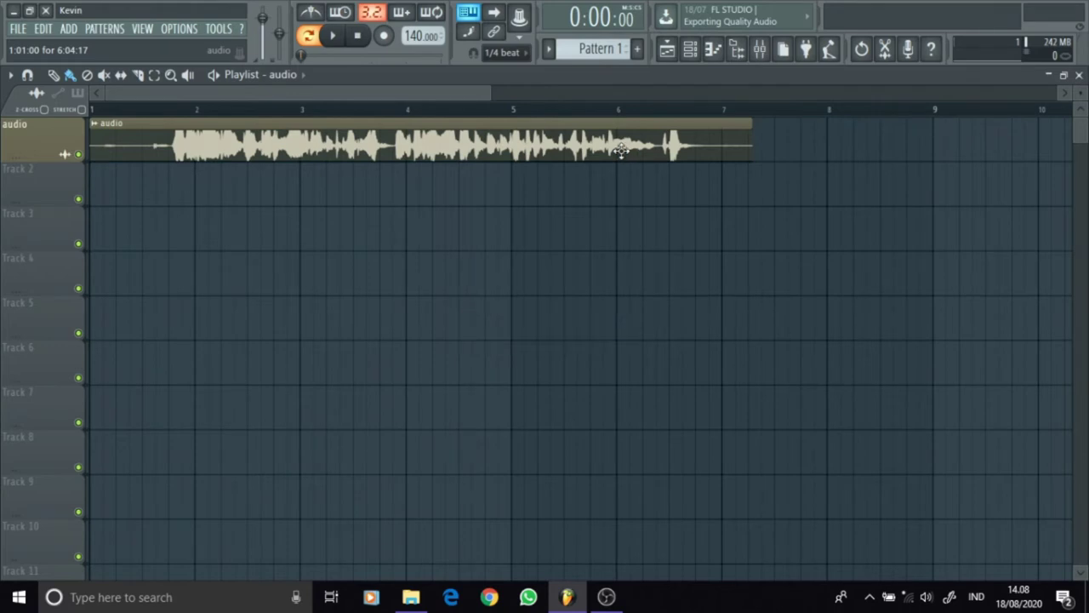
pyautogui.click(696, 49)
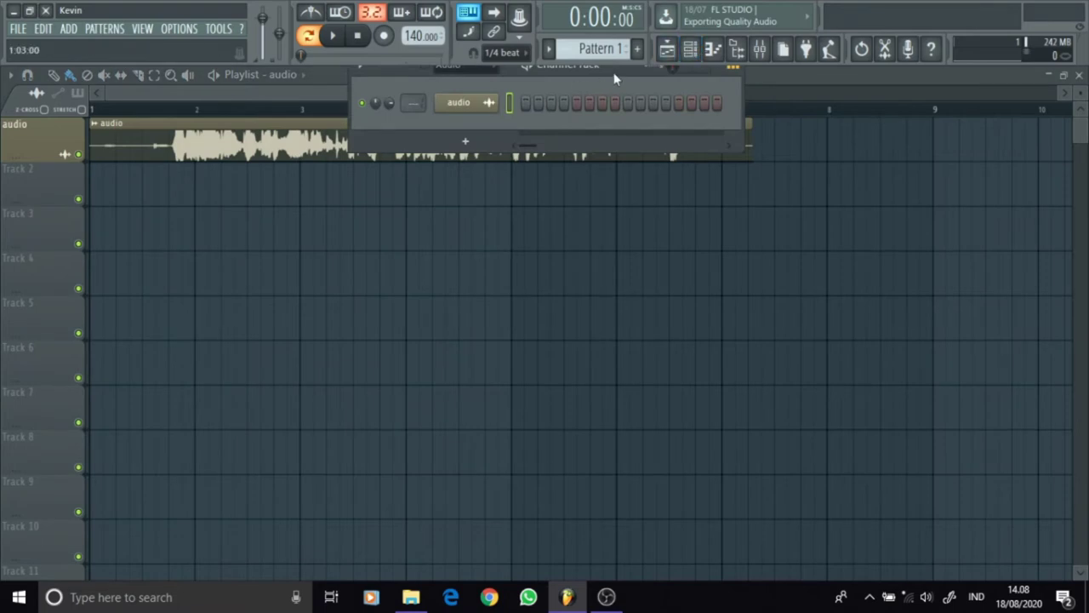
pyautogui.moveTo(613, 77); pyautogui.dragTo(819, 162)
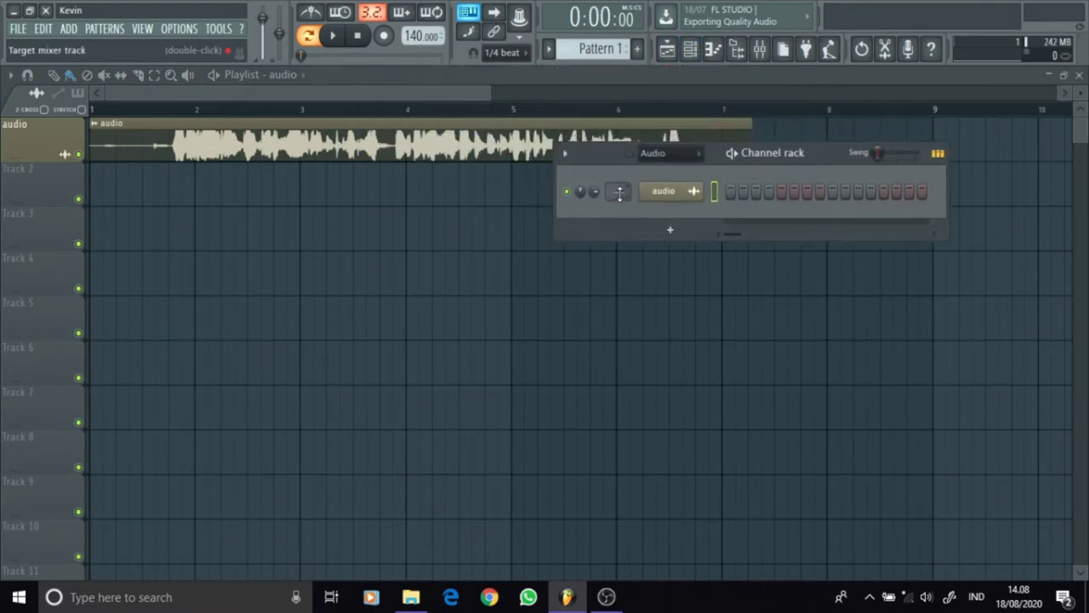
pyautogui.moveTo(619, 193); pyautogui.dragTo(620, 177)
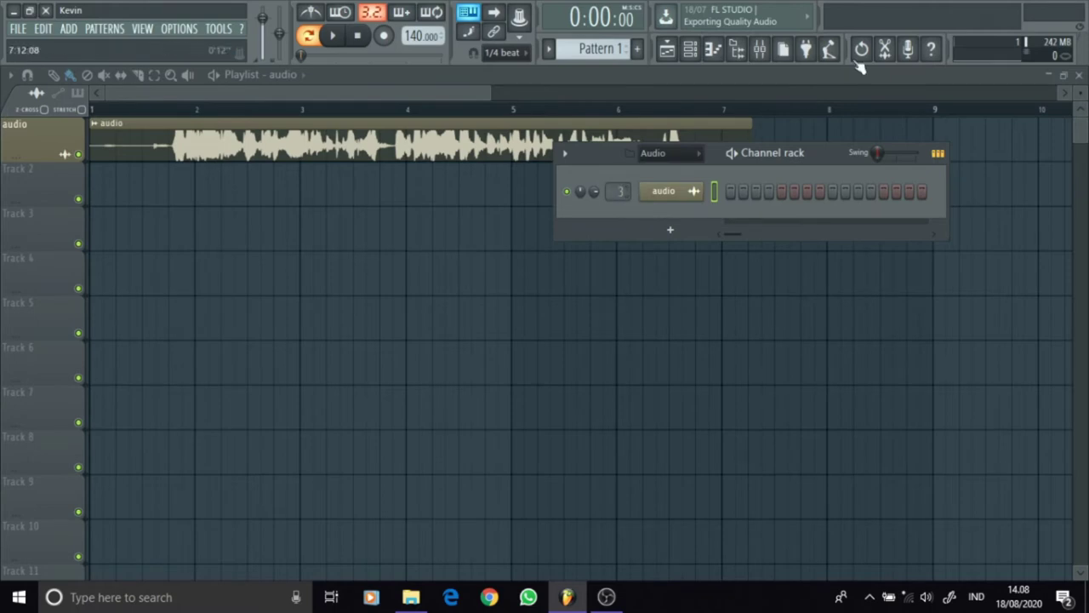
# Rename mixer track 3 to "audio".
pyautogui.click(760, 49)
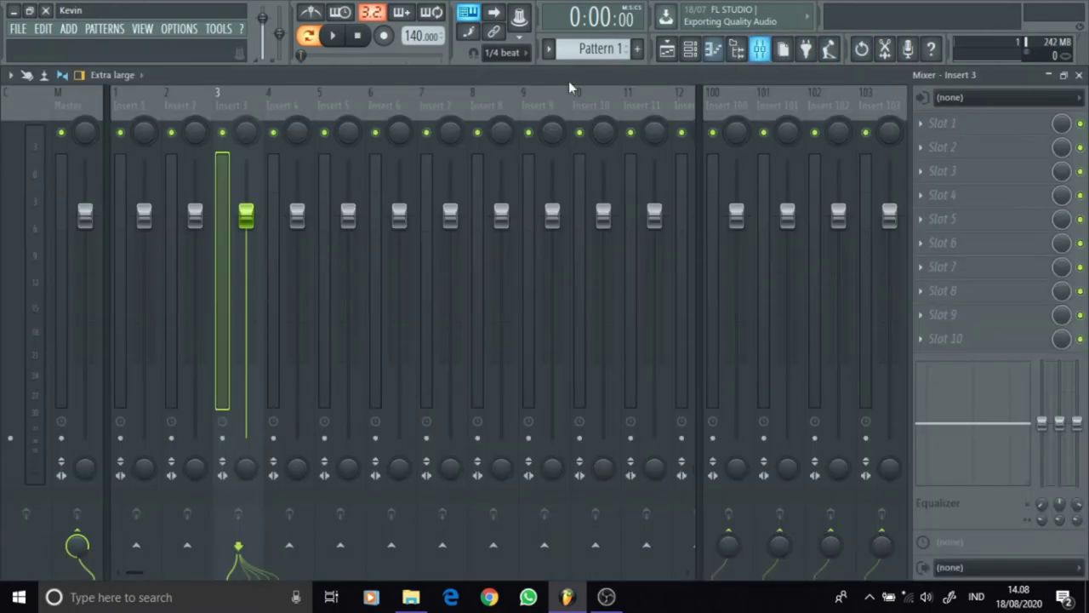
pyautogui.rightClick(231, 104)
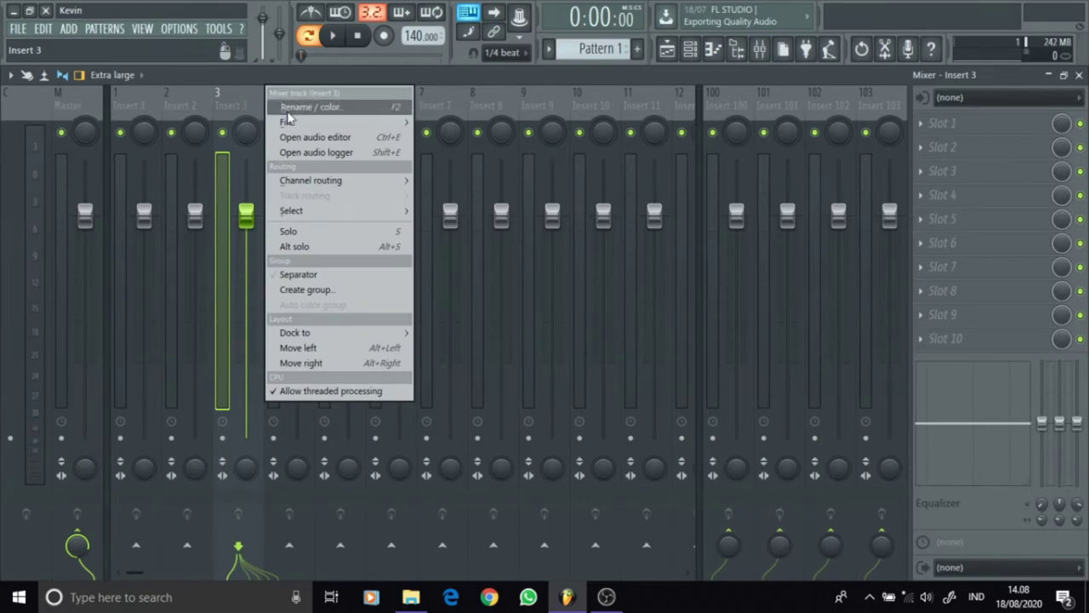
pyautogui.click(293, 113)
pyautogui.write('aduio')
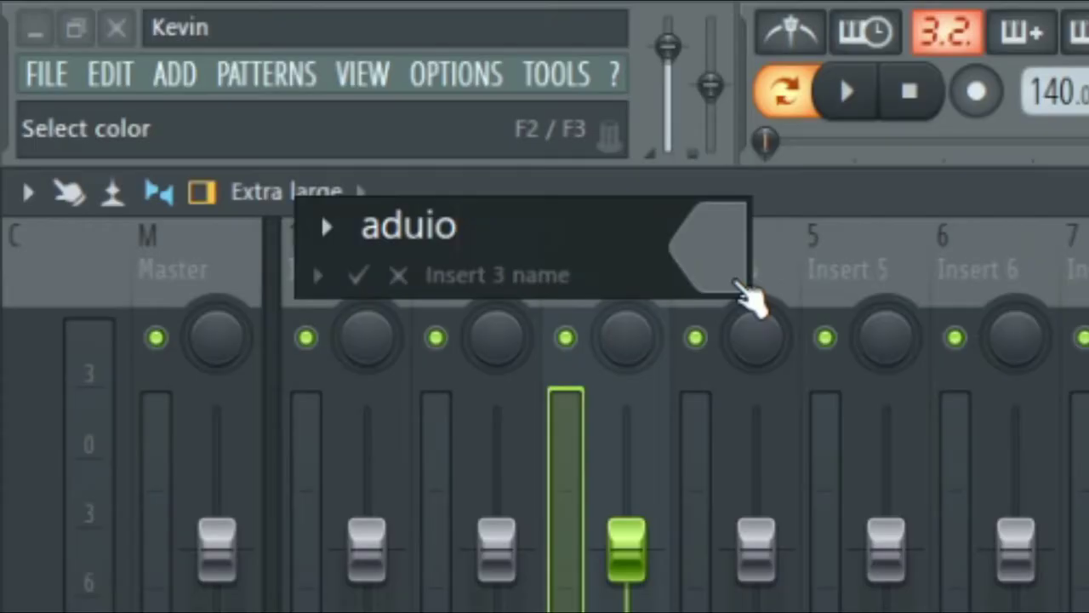
pyautogui.press('BackSpace')
pyautogui.press('BackSpace')
pyautogui.press('BackSpace')
pyautogui.press('BackSpace')
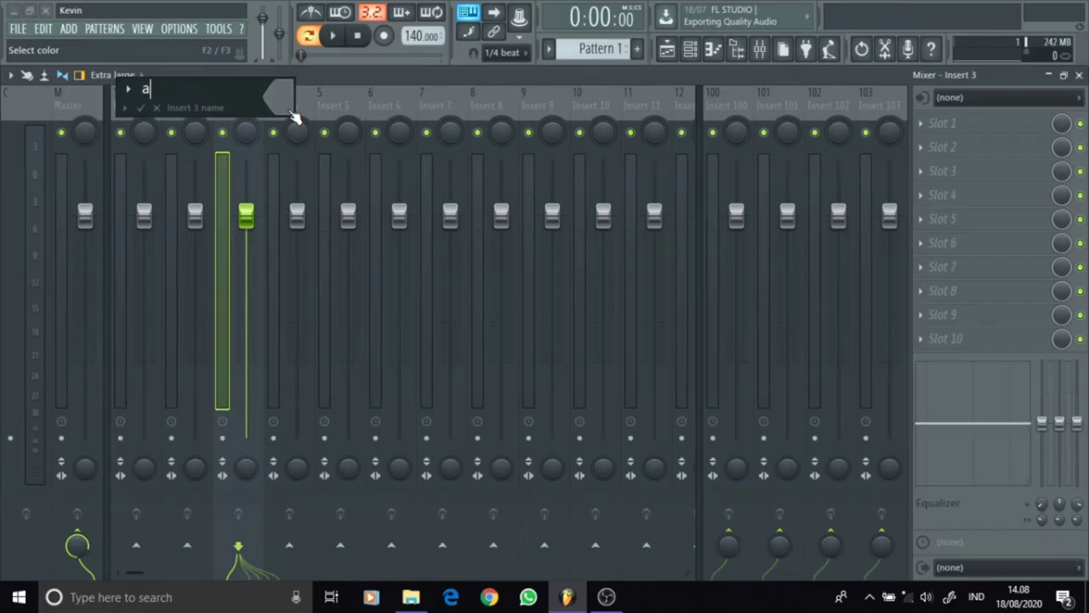
pyautogui.write('udio')
pyautogui.press('Return')
# Play the imported clip while watching the level of the audio mixer track, stop it and return to the playlist.
pyautogui.click(669, 50)
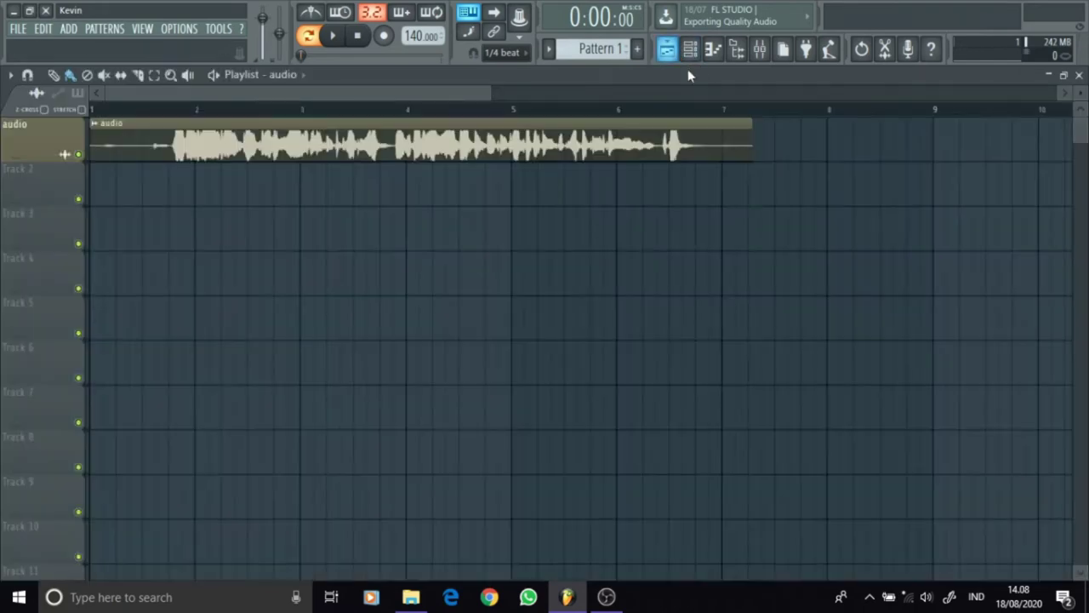
pyautogui.click(770, 58)
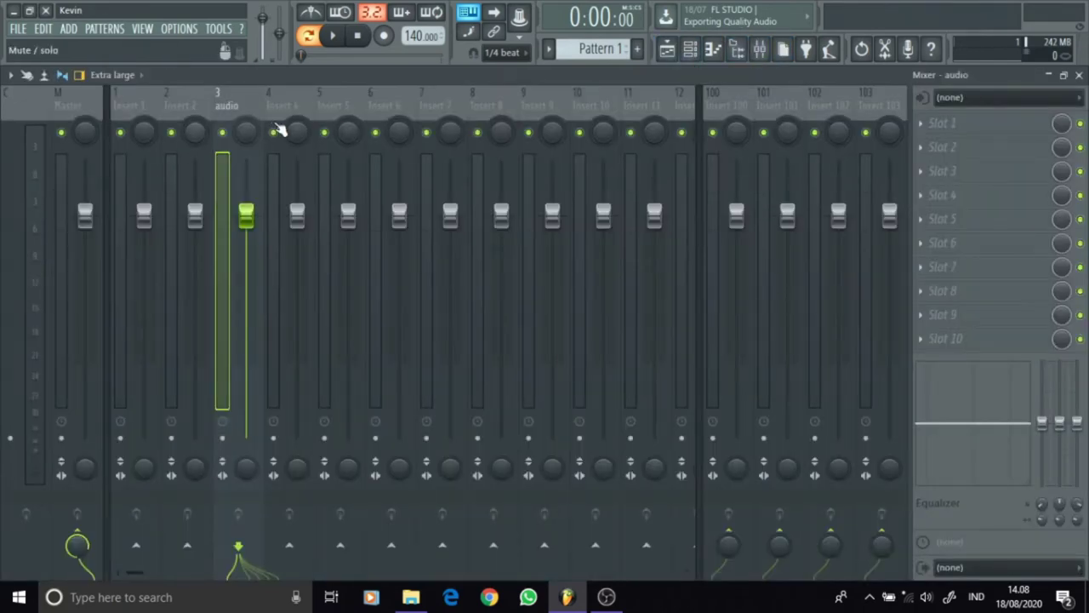
pyautogui.click(333, 37)
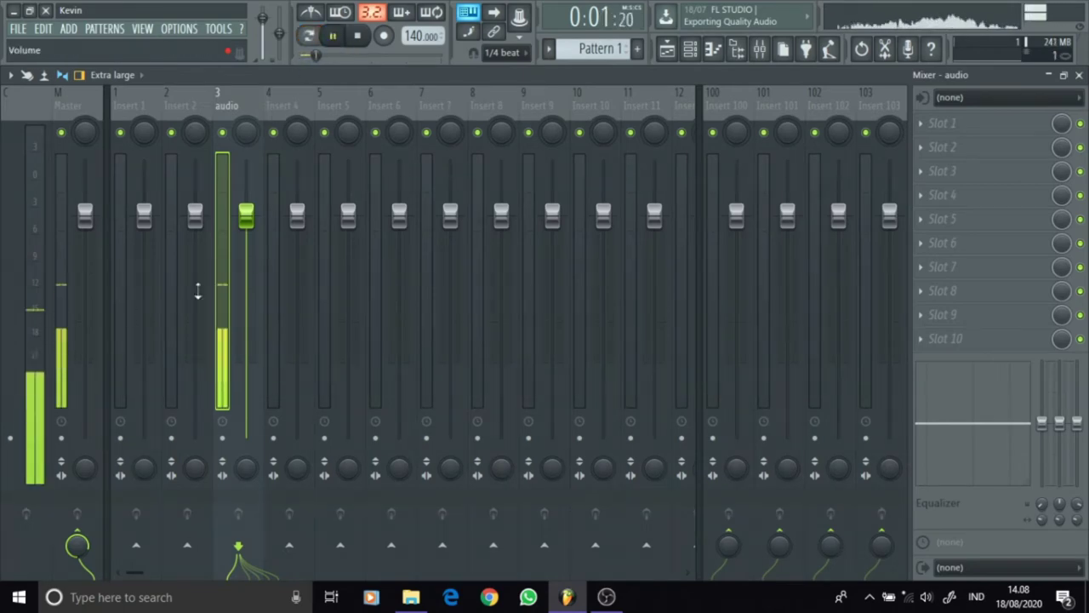
pyautogui.click(358, 36)
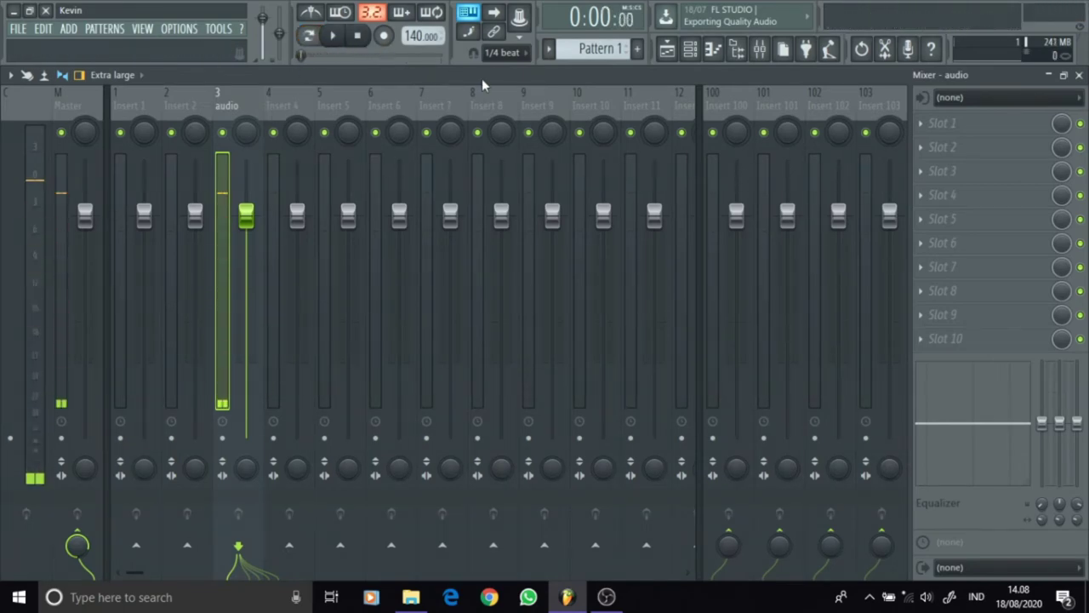
pyautogui.click(667, 48)
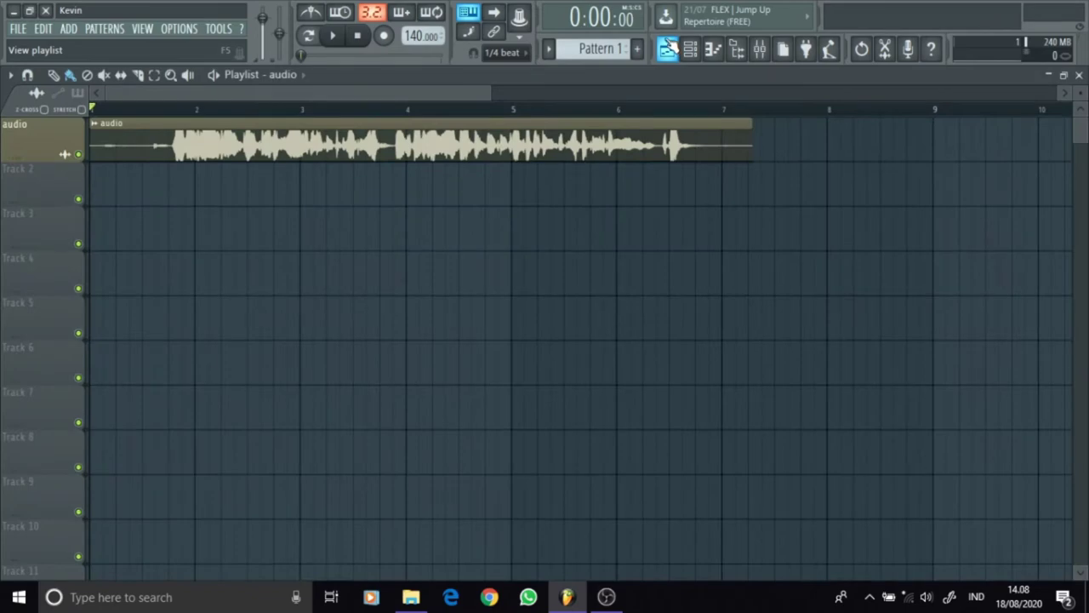
# Load Fruity Limiter into the first effect slot of the audio mixer track and play part of the clip through it.
pyautogui.click(759, 49)
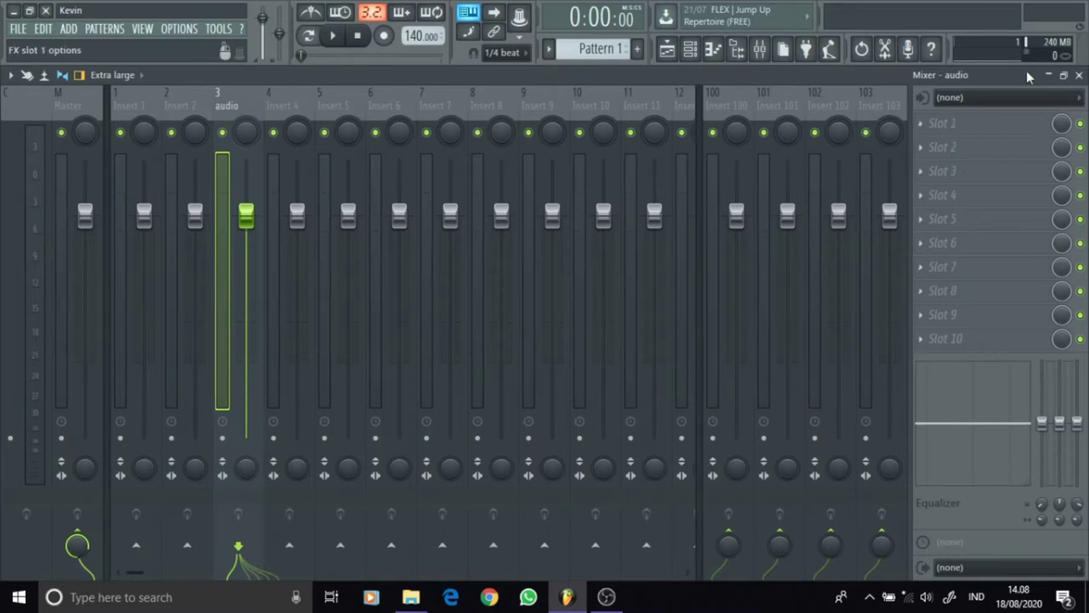
pyautogui.click(943, 124)
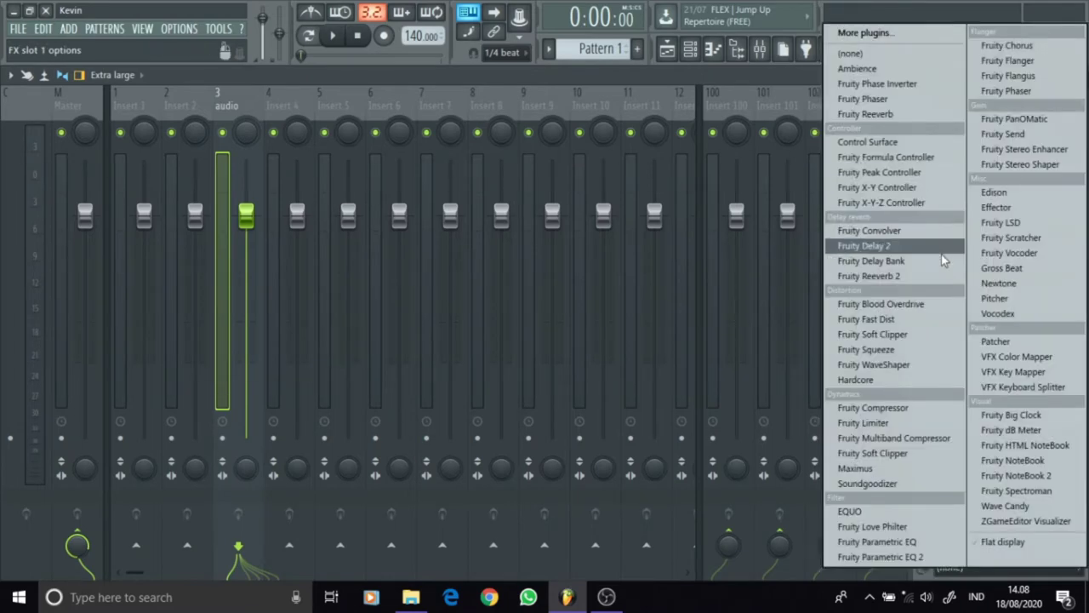
pyautogui.click(904, 423)
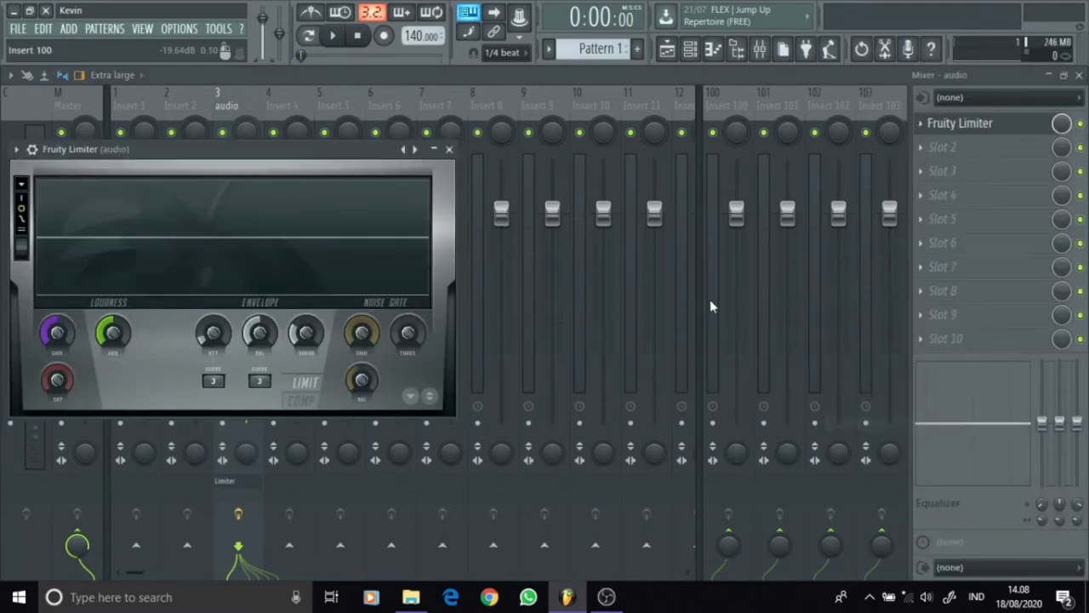
pyautogui.moveTo(318, 151); pyautogui.dragTo(803, 108)
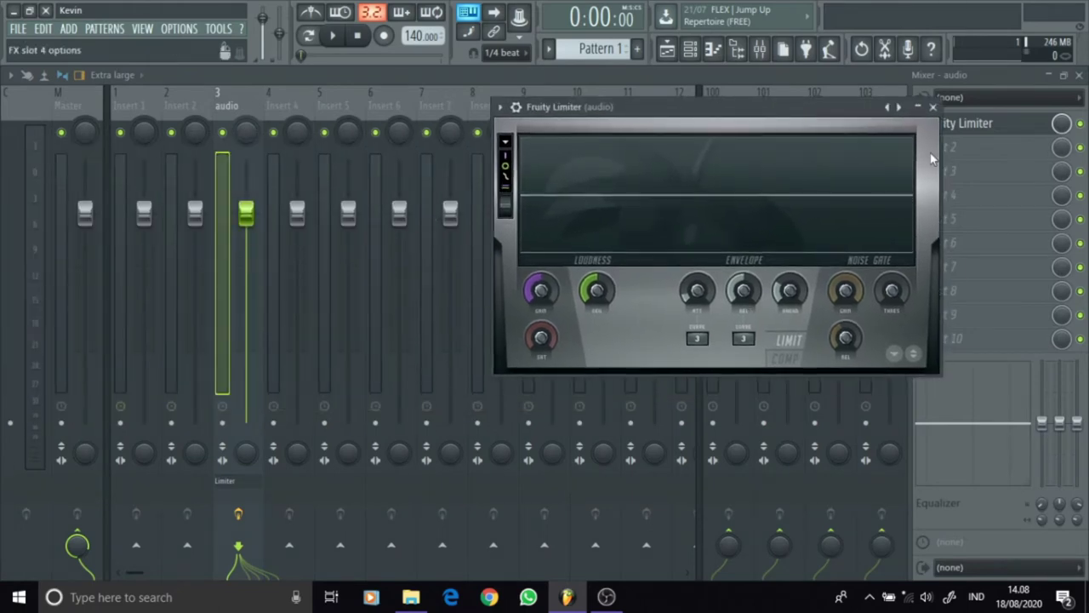
pyautogui.click(340, 47)
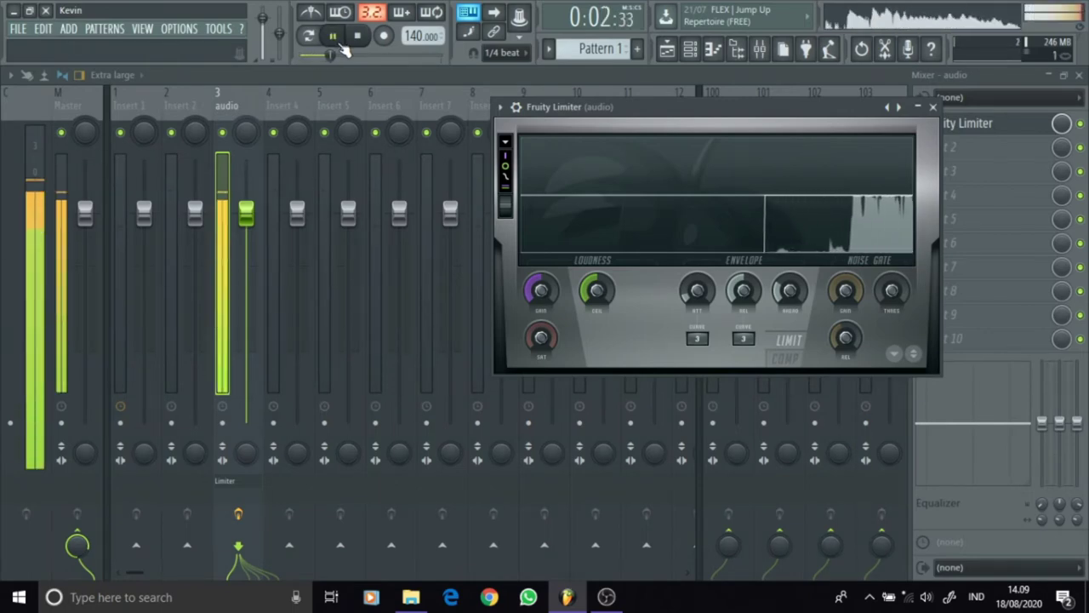
pyautogui.click(340, 46)
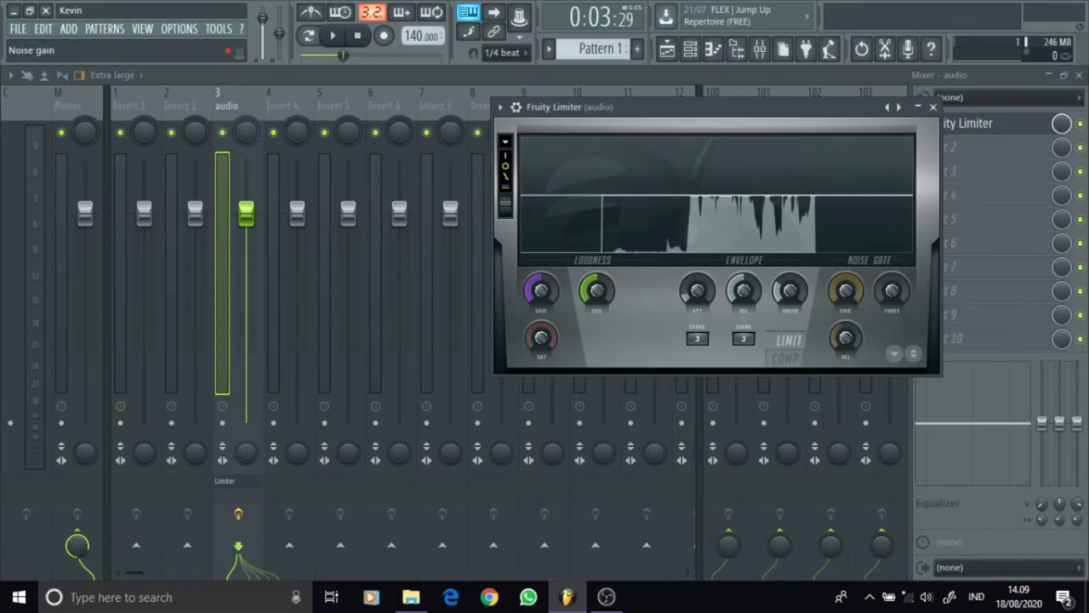
# Adjust the limiter's noise gate gain and threshold, placing the threshold low, near the level of the quiet background noise.
pyautogui.moveTo(844, 290); pyautogui.dragTo(844, 273)
pyautogui.moveTo(890, 291); pyautogui.dragTo(892, 270)
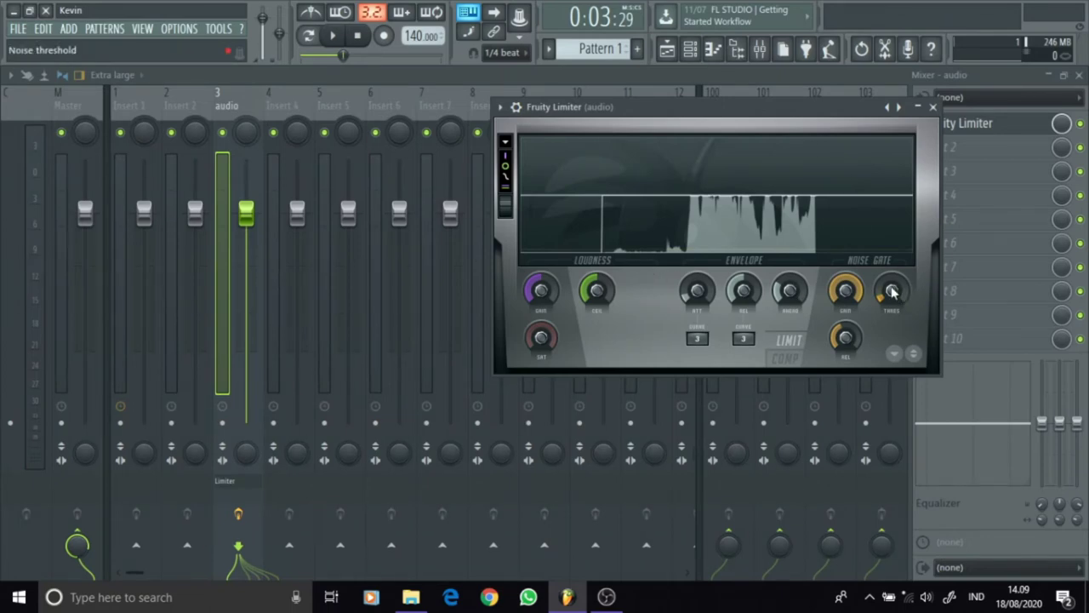
pyautogui.moveTo(893, 292); pyautogui.dragTo(893, 278)
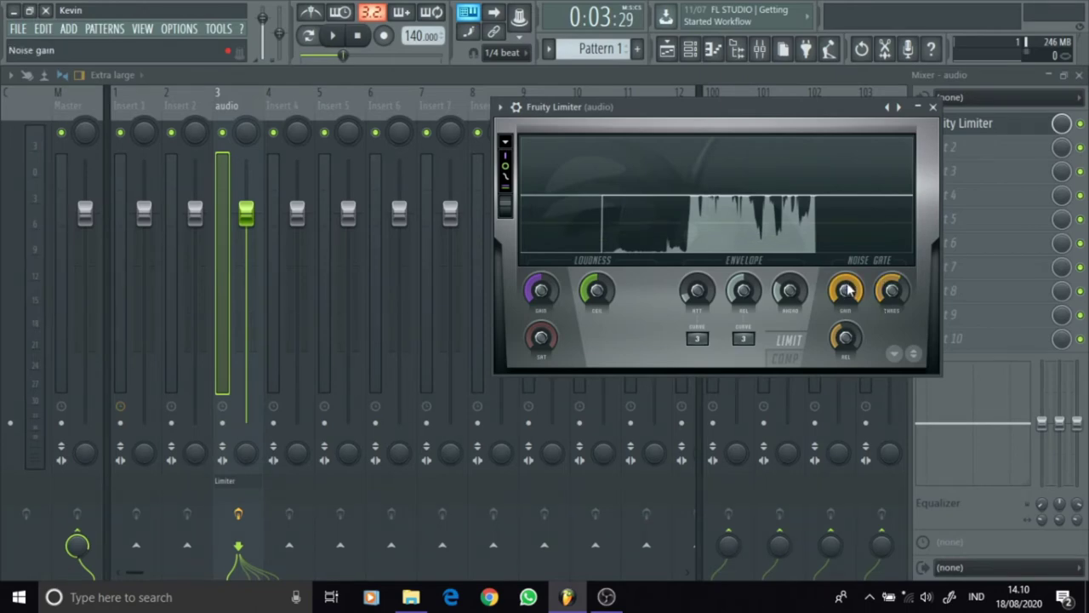
pyautogui.moveTo(847, 291); pyautogui.dragTo(847, 290)
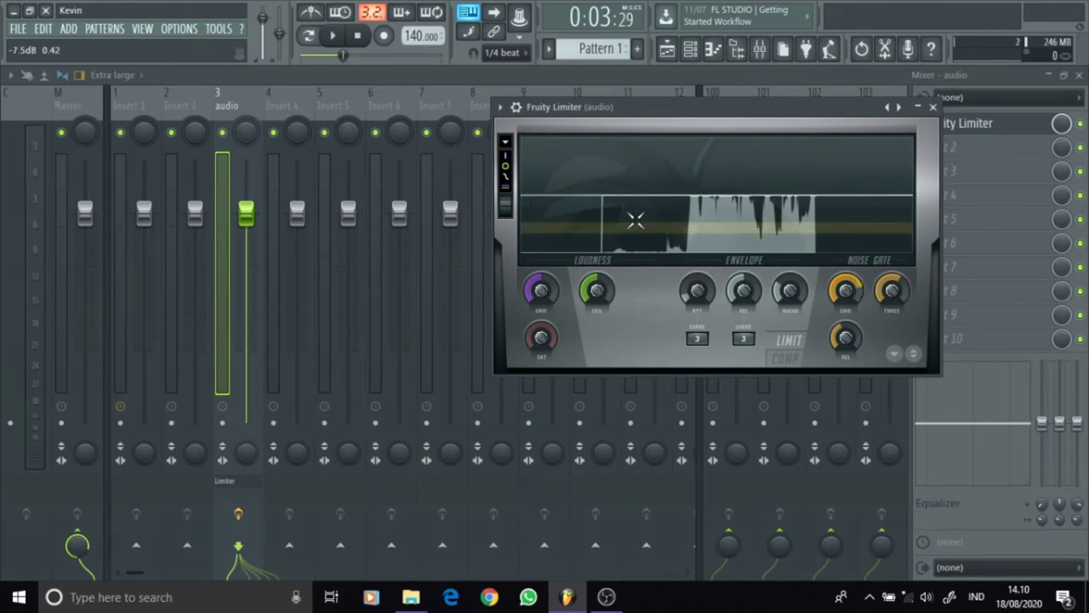
pyautogui.moveTo(706, 221); pyautogui.dragTo(844, 228)
pyautogui.moveTo(847, 289); pyautogui.dragTo(891, 298)
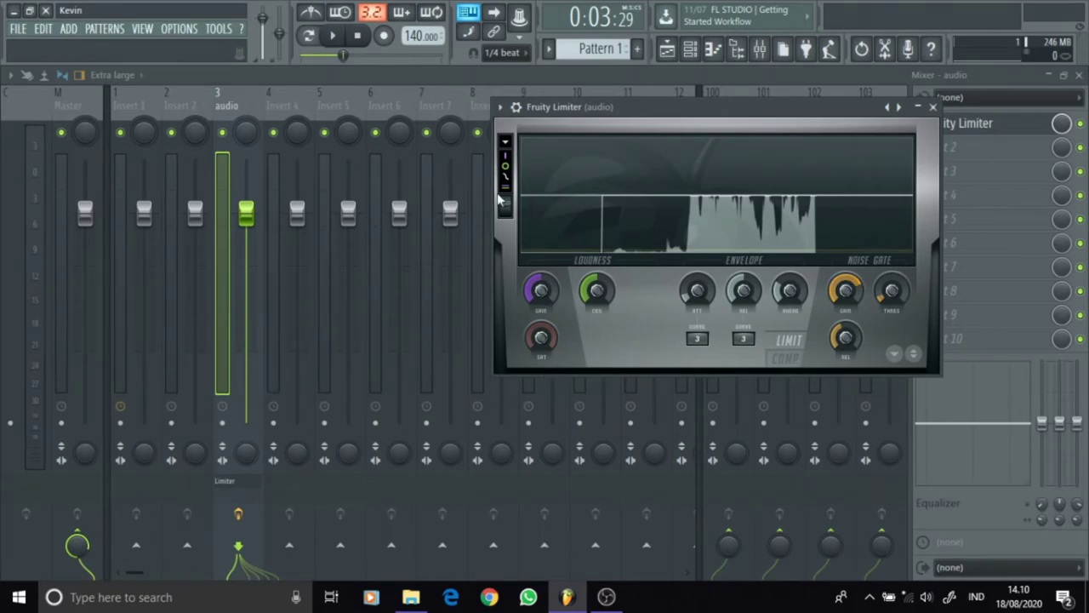
# Play the clip from the beginning to check the noise gate's effect, and pause it.
pyautogui.click(359, 41)
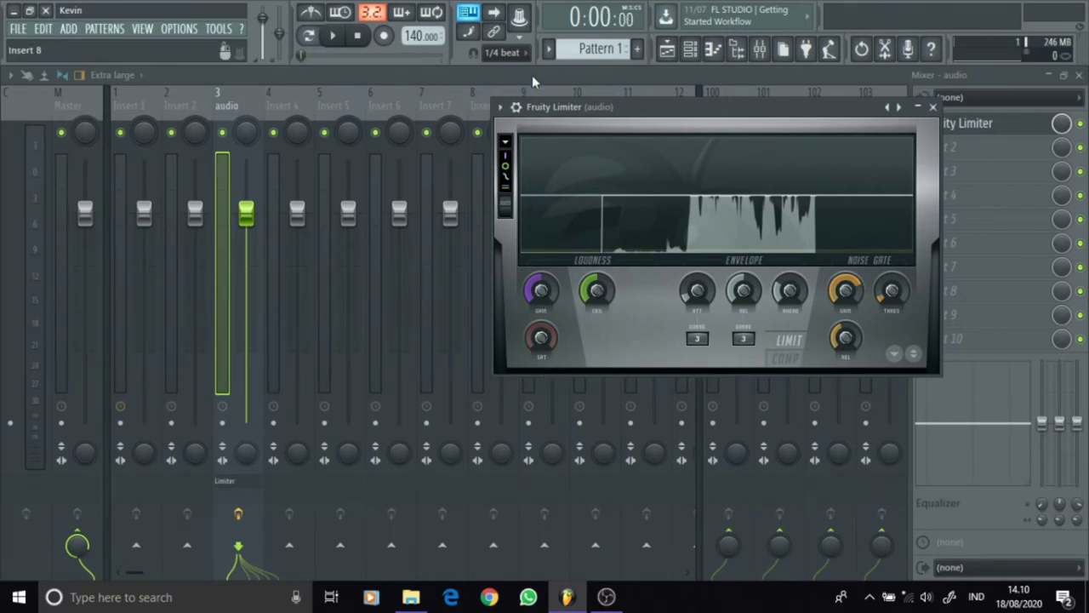
pyautogui.click(334, 39)
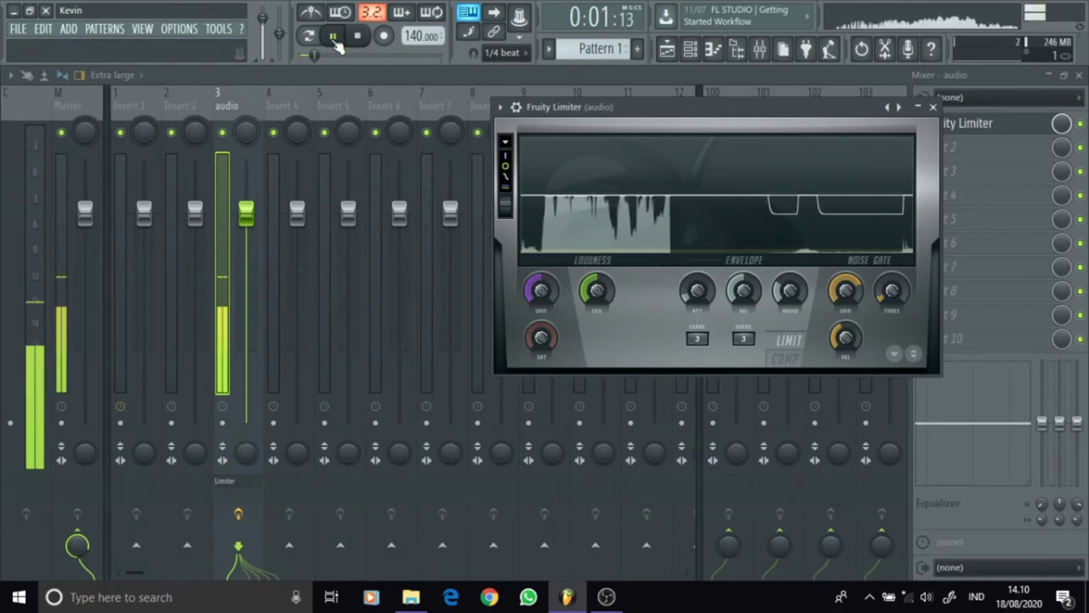
pyautogui.click(334, 38)
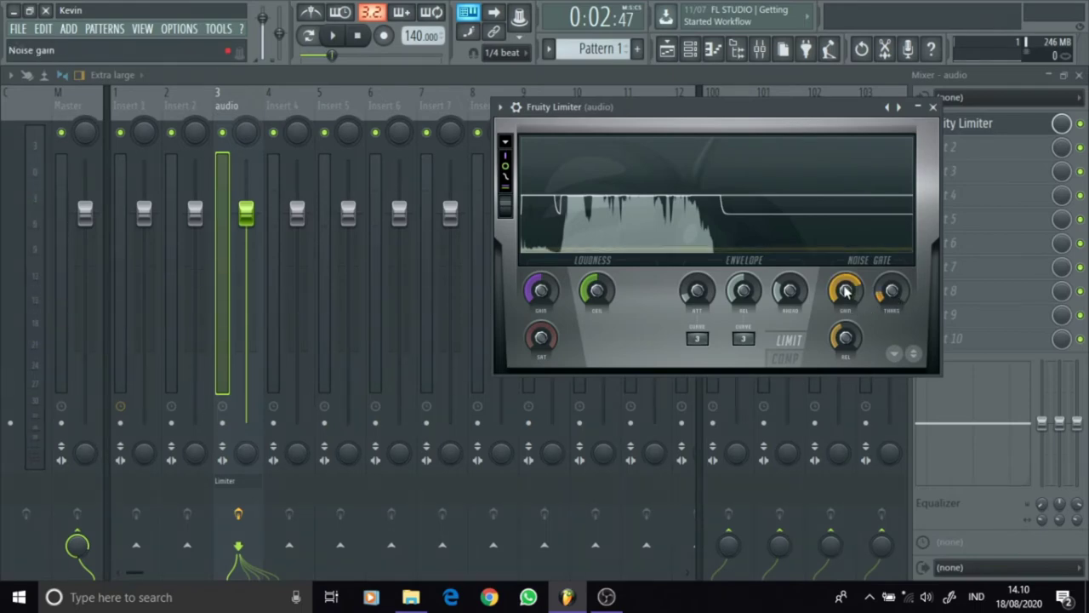
# Lower the noise gate gain further and replay the clip from the beginning.
pyautogui.moveTo(844, 291); pyautogui.dragTo(845, 304)
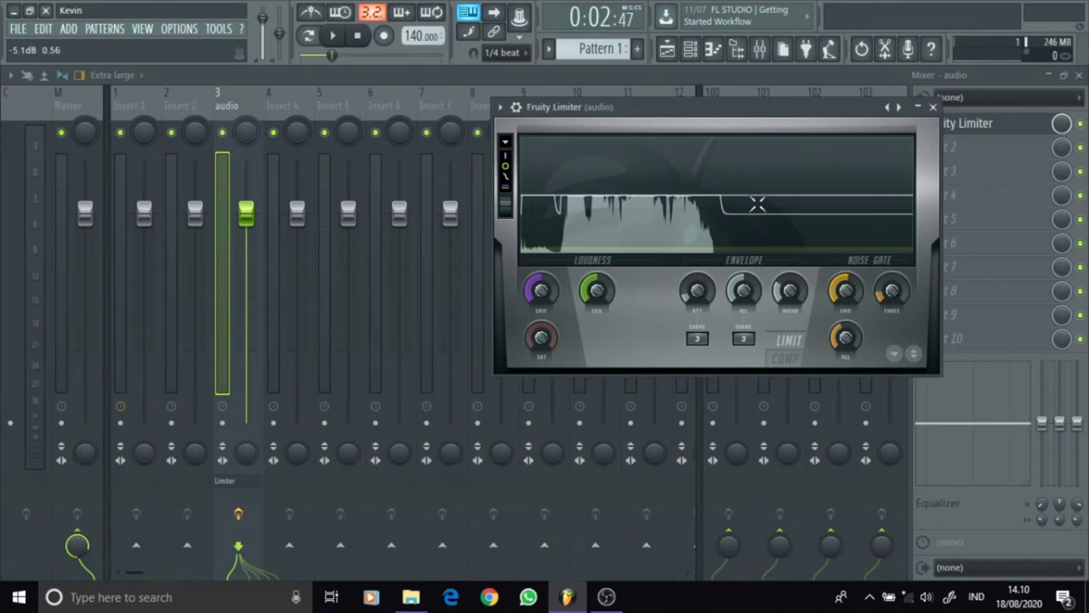
pyautogui.click(358, 36)
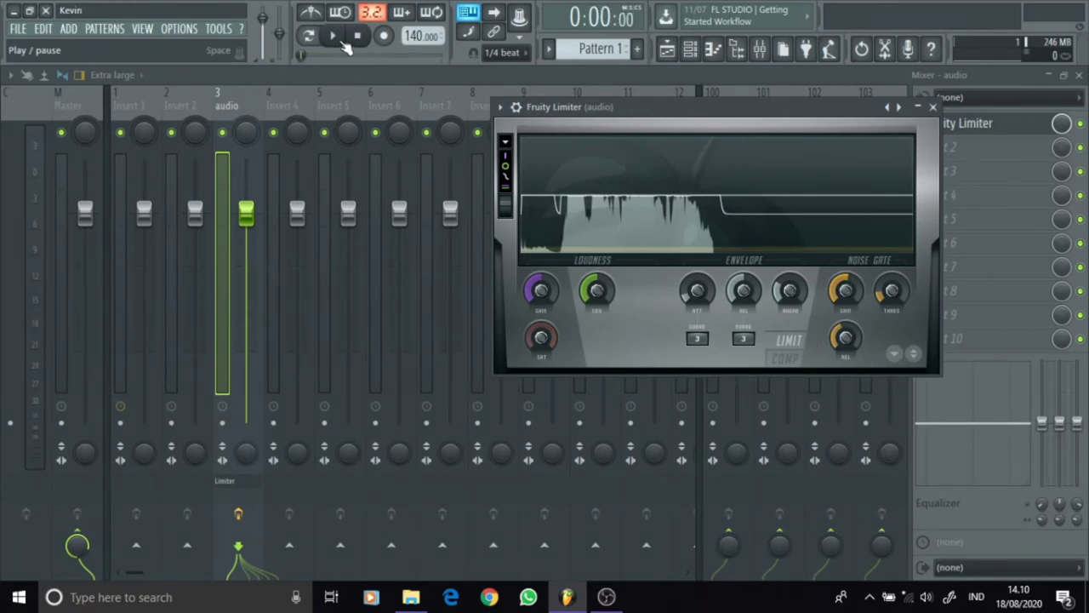
pyautogui.click(335, 36)
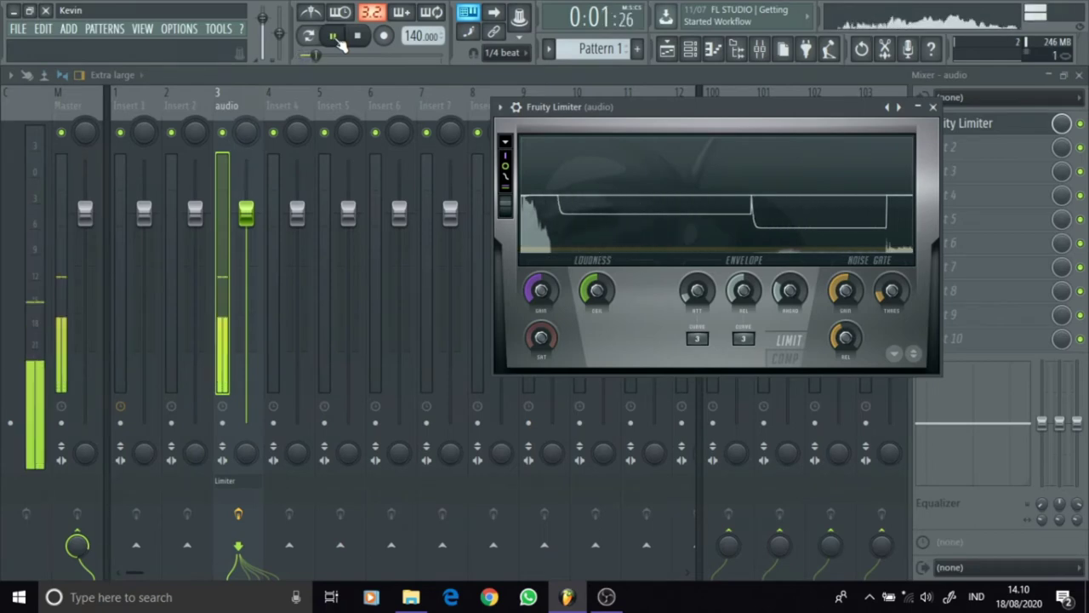
# Raise the noise gate threshold in two stages, replaying the clip from the beginning after each change and stopping playback.
pyautogui.click(360, 38)
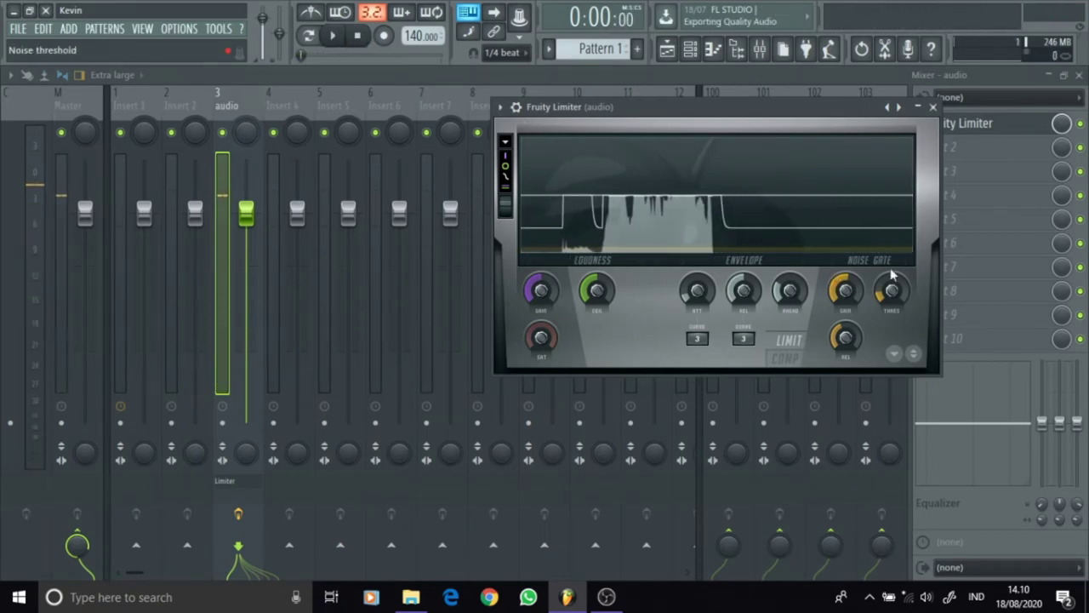
pyautogui.moveTo(893, 288); pyautogui.dragTo(893, 286)
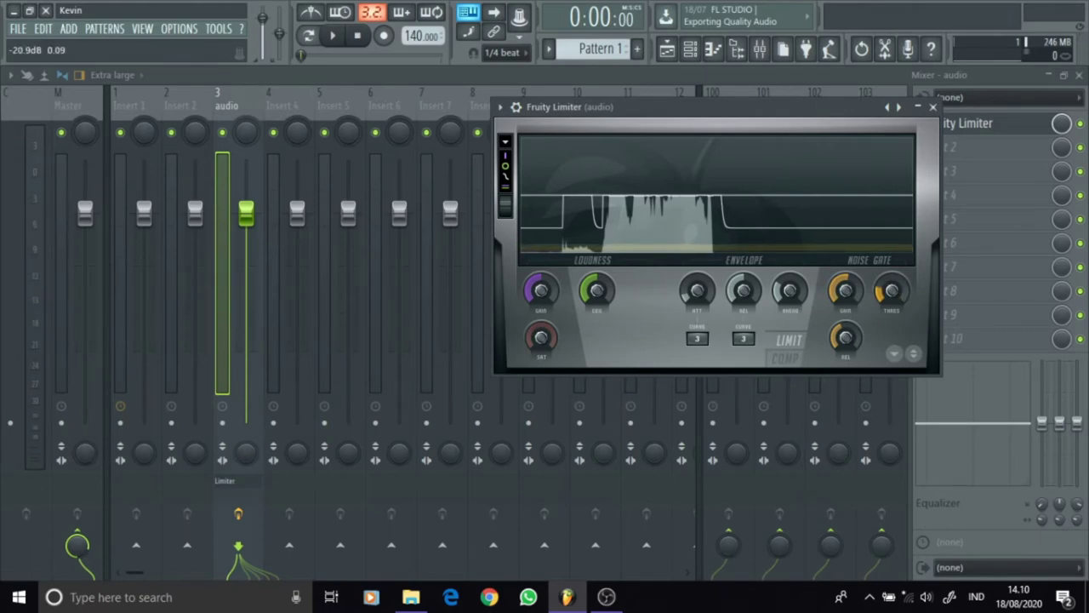
pyautogui.moveTo(893, 292); pyautogui.dragTo(893, 275)
pyautogui.click(333, 38)
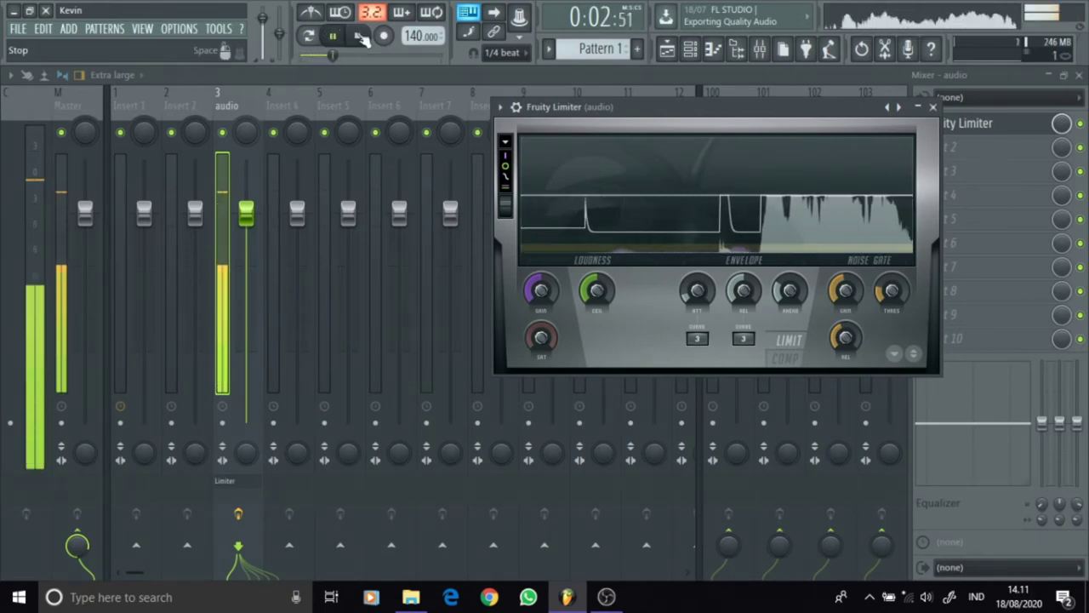
pyautogui.click(360, 38)
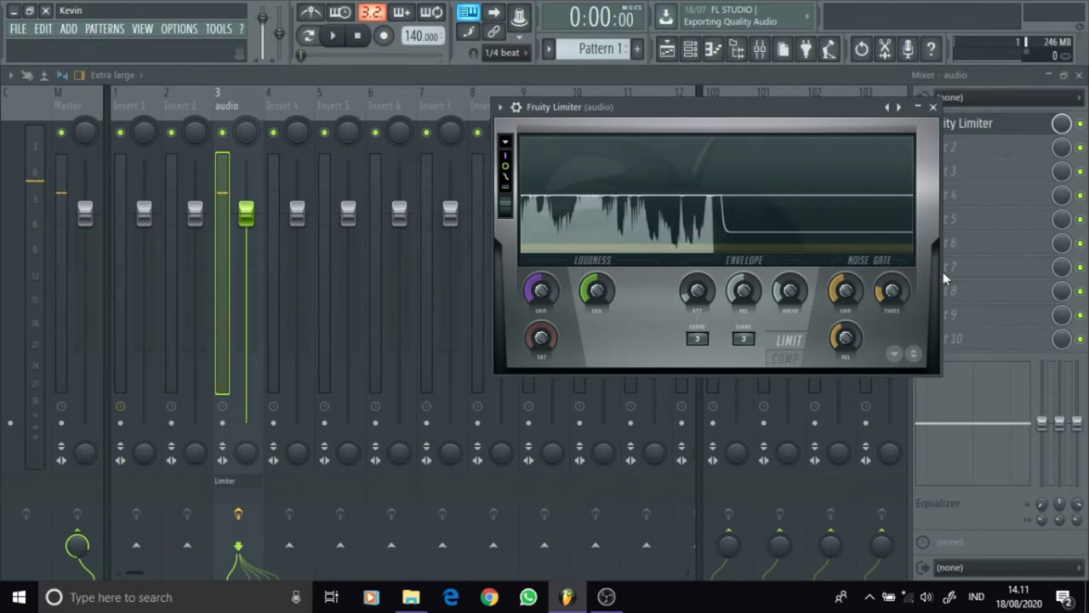
pyautogui.moveTo(894, 295); pyautogui.dragTo(893, 283)
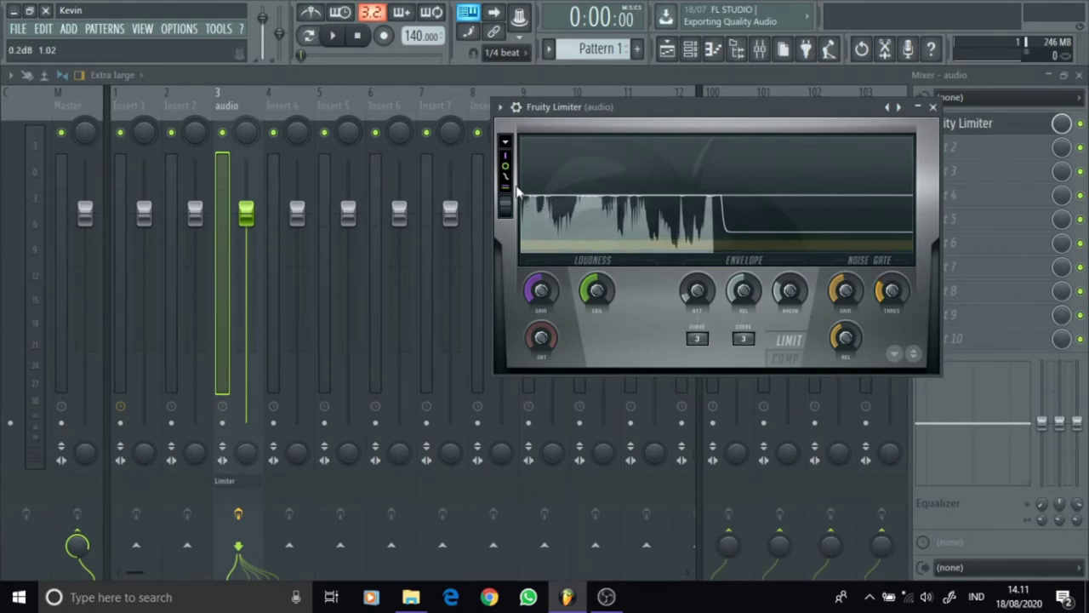
pyautogui.click(340, 39)
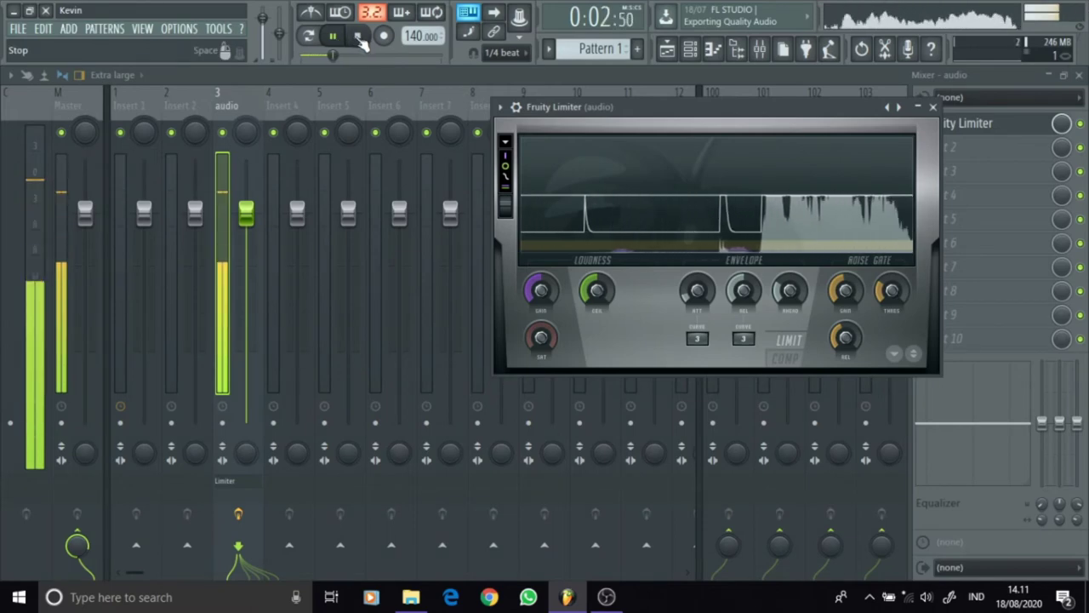
pyautogui.click(359, 38)
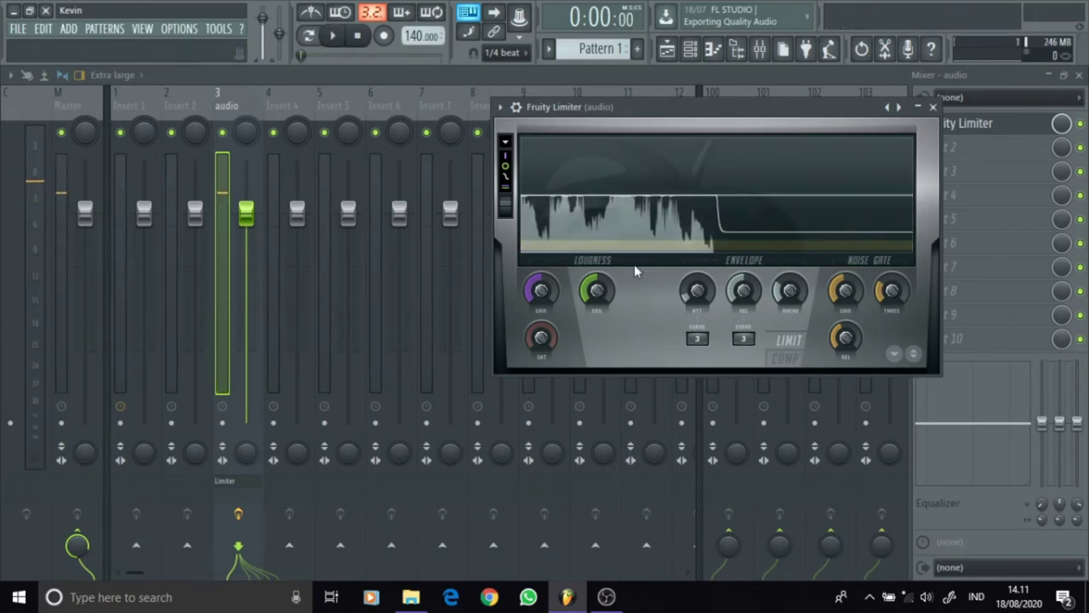
# Try a longer noise gate release of about 517.65 ms during playback, stop, and shorten the release again.
pyautogui.moveTo(846, 339); pyautogui.dragTo(847, 298)
pyautogui.click(332, 36)
pyautogui.moveTo(847, 340); pyautogui.dragTo(847, 315)
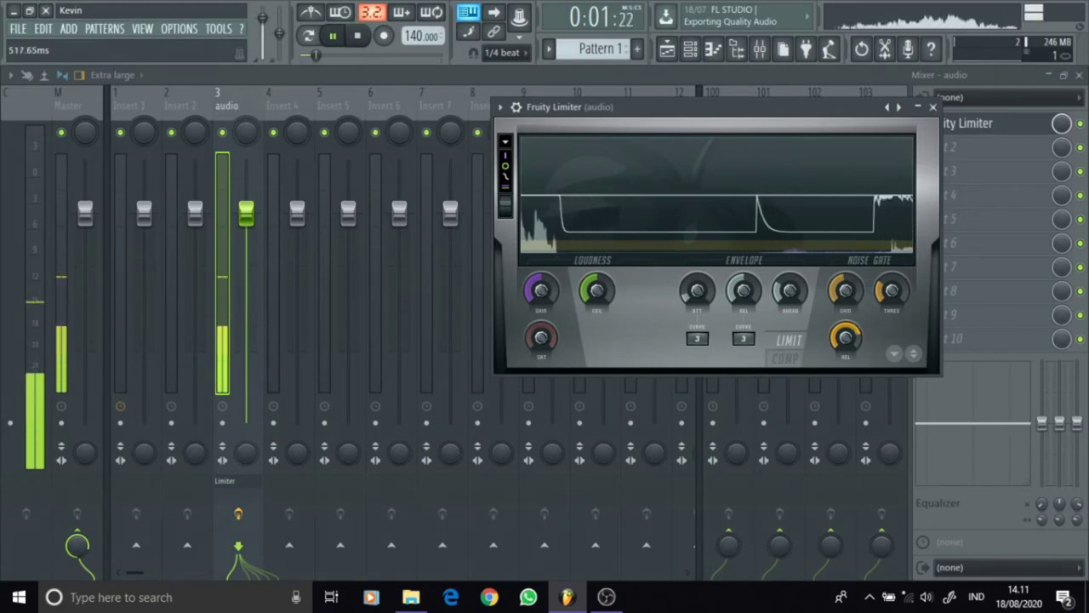
pyautogui.click(333, 36)
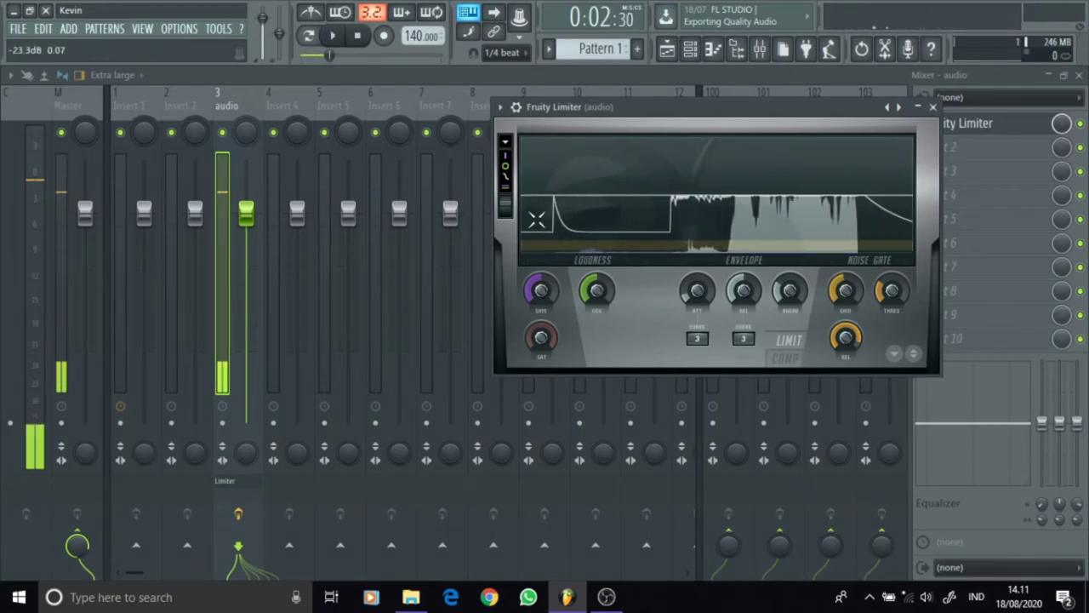
pyautogui.click(357, 35)
pyautogui.moveTo(847, 337); pyautogui.dragTo(846, 306)
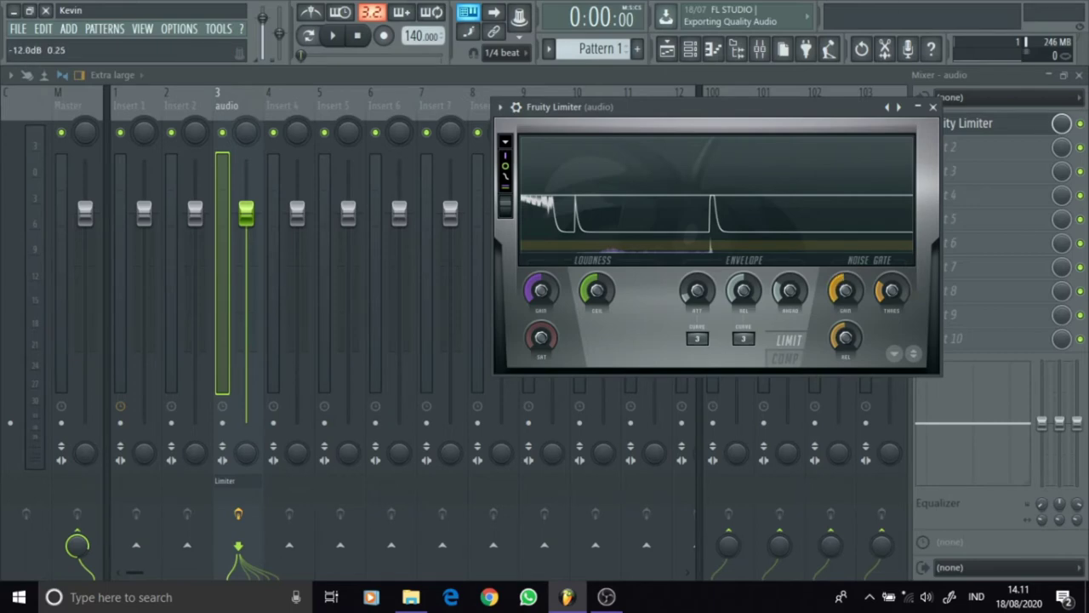
# Lower the noise gate gain to about -28.3 dB and play the clip from the beginning to check the gating.
pyautogui.moveTo(845, 290); pyautogui.dragTo(845, 307)
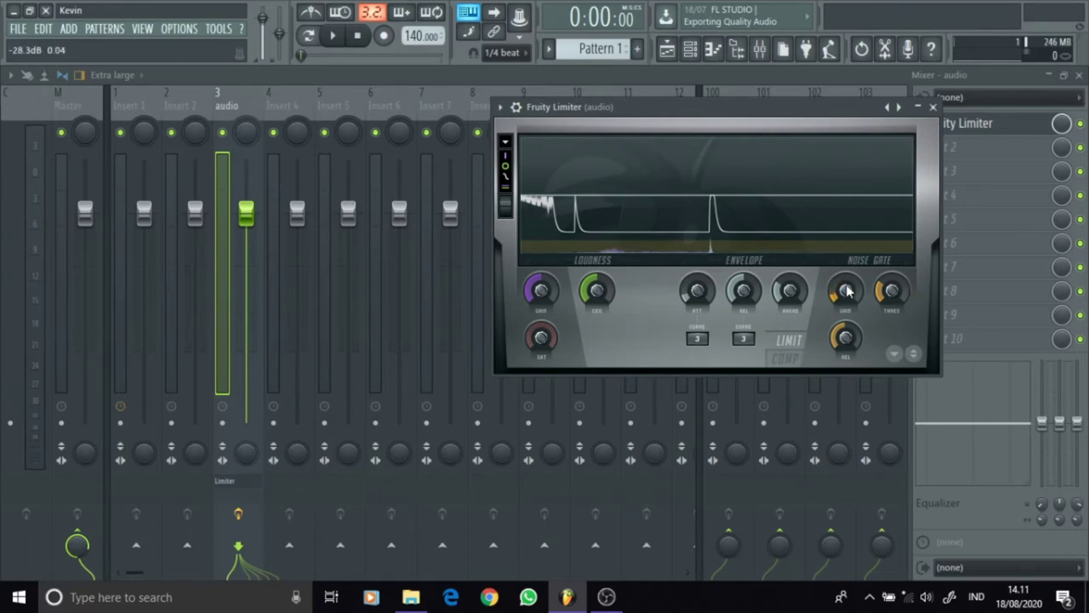
pyautogui.click(334, 36)
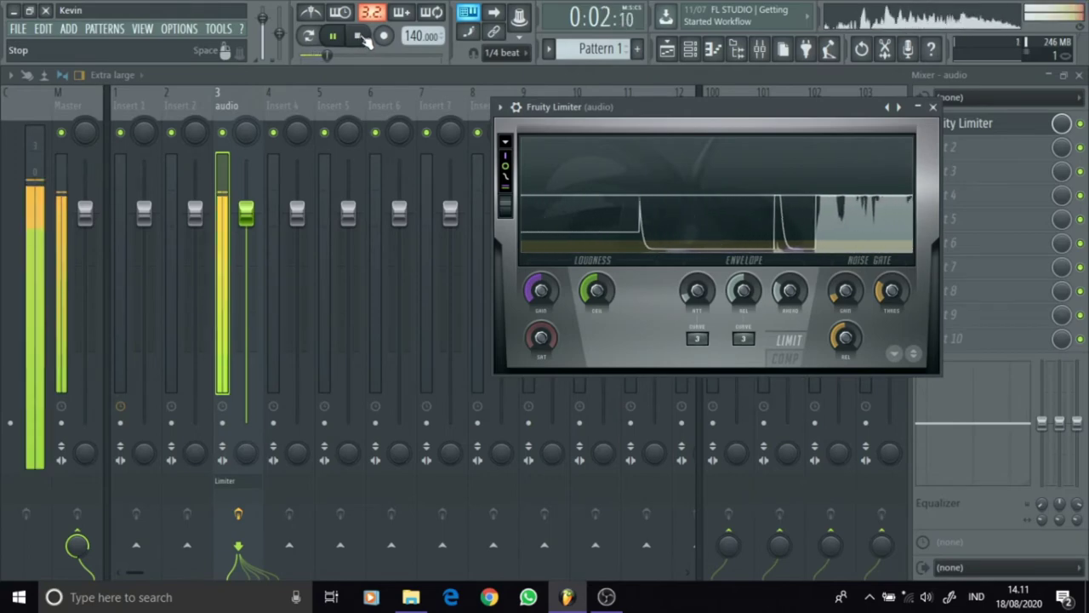
pyautogui.click(360, 37)
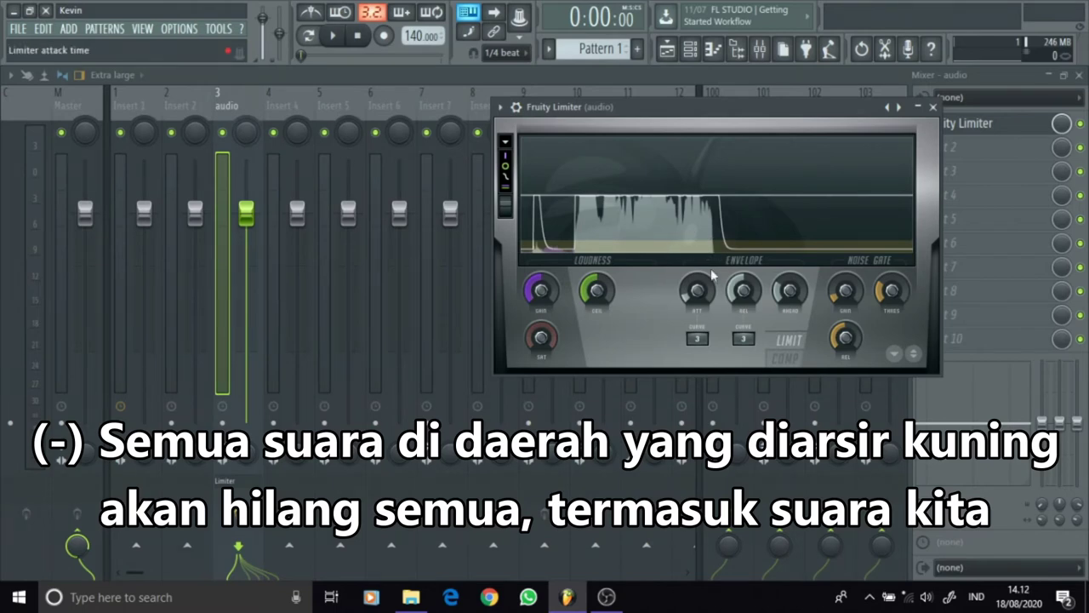
pyautogui.click(337, 38)
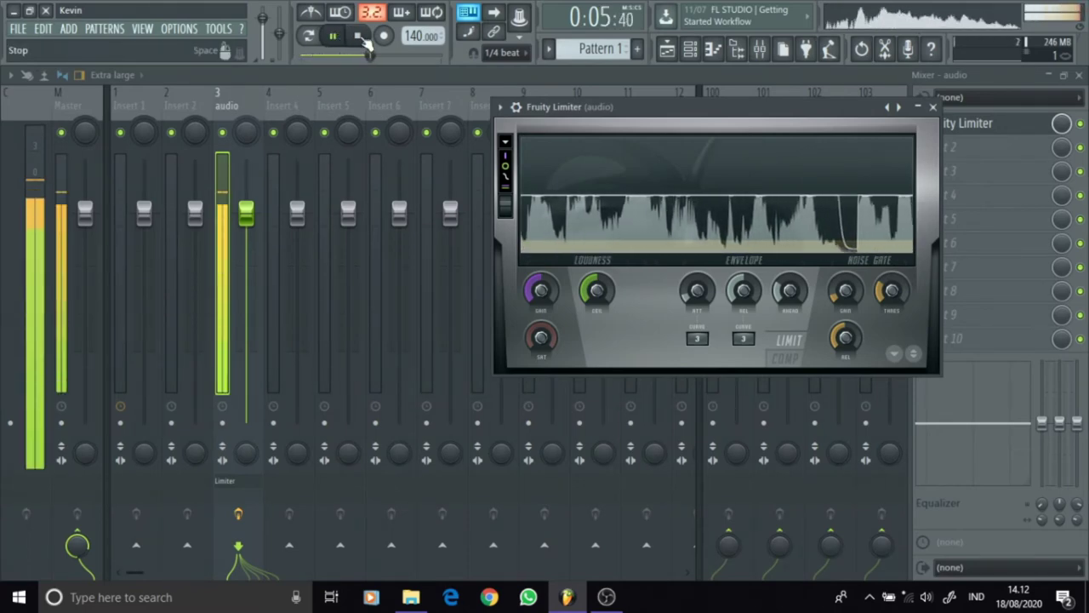
pyautogui.click(337, 42)
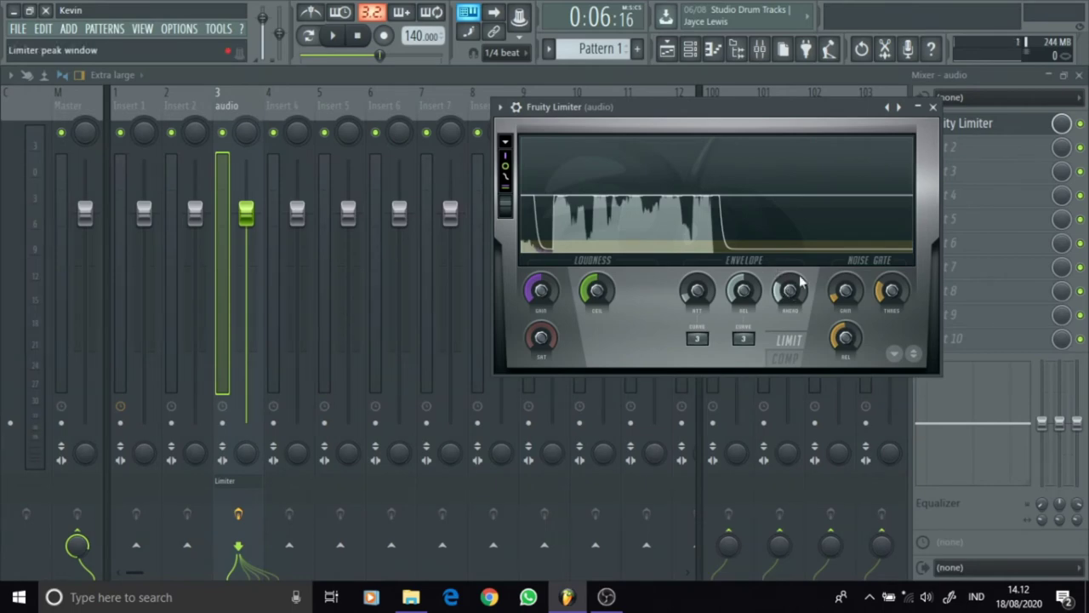
# Close the limiter window and remove Fruity Limiter from the first effect slot of the audio mixer track.
pyautogui.click(934, 107)
pyautogui.click(919, 124)
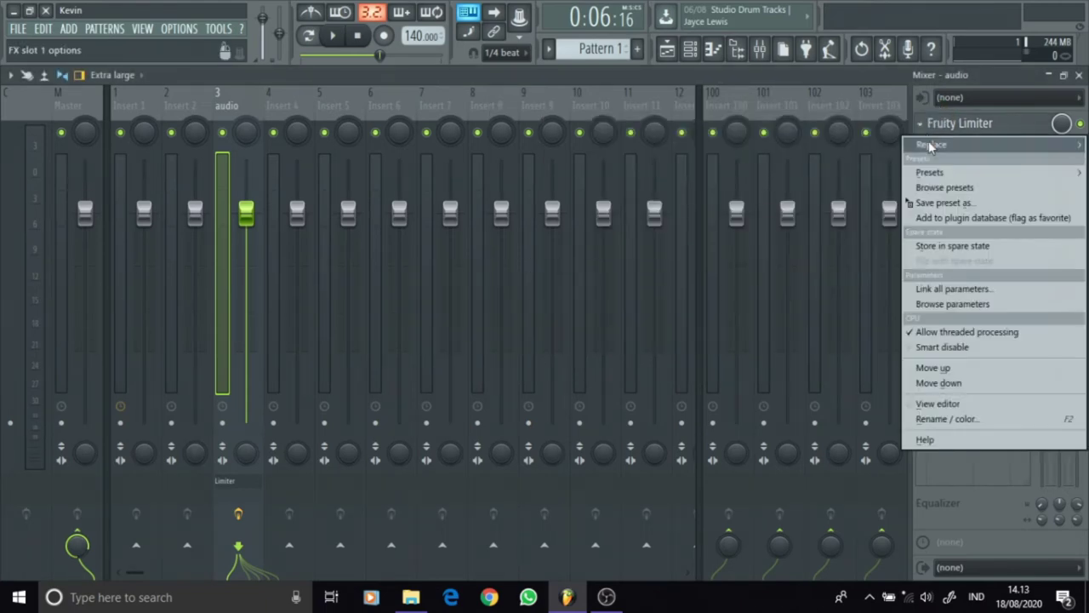
pyautogui.click(924, 146)
pyautogui.click(851, 54)
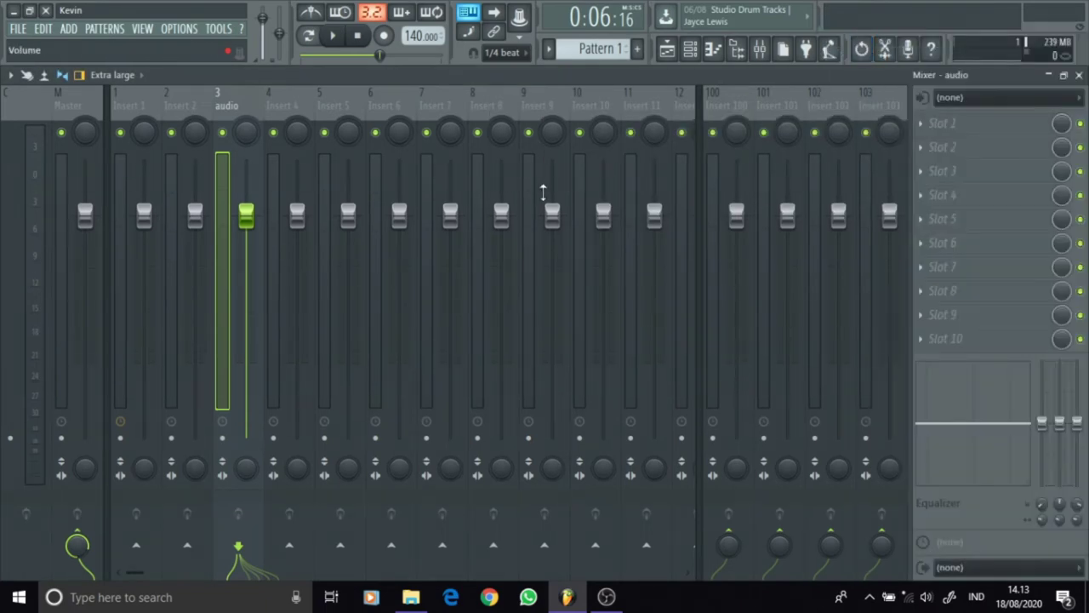
# Open the audio clip from the playlist in the Edison sample editor and maximize the editor window.
pyautogui.click(667, 50)
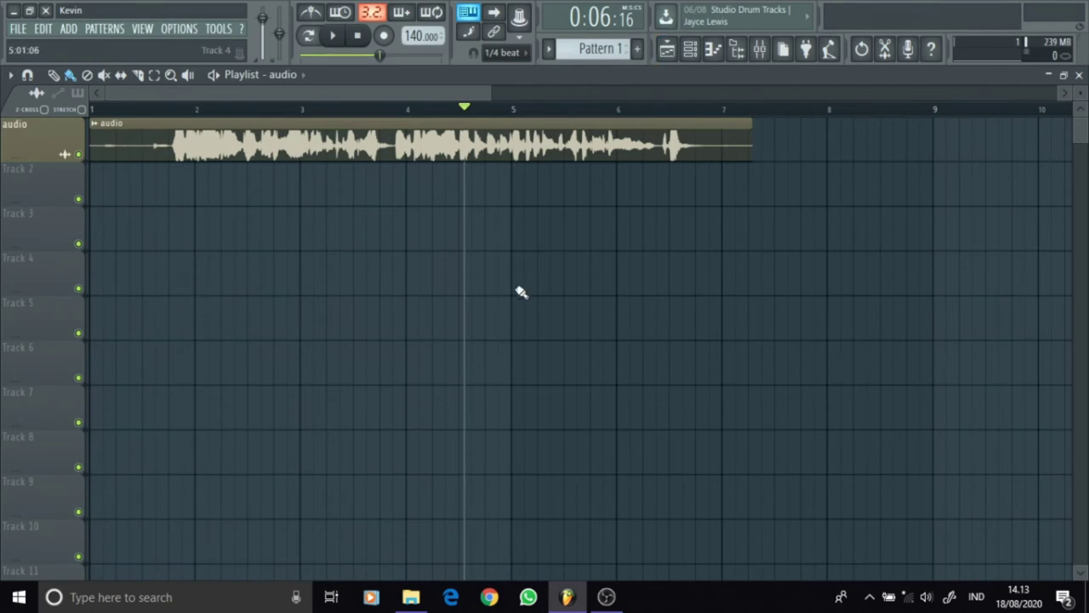
pyautogui.click(96, 126)
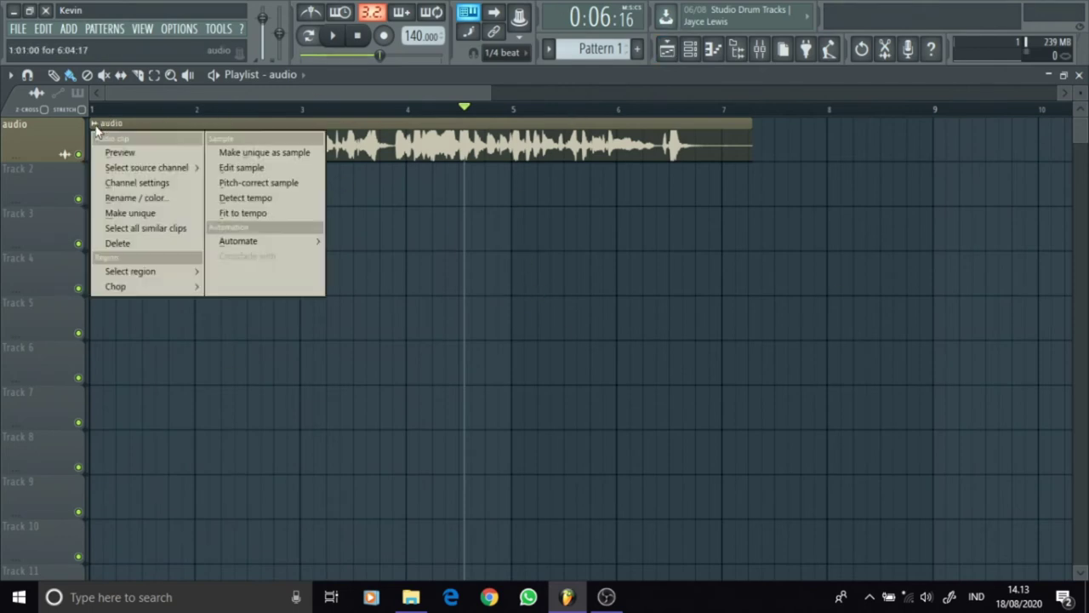
pyautogui.click(251, 169)
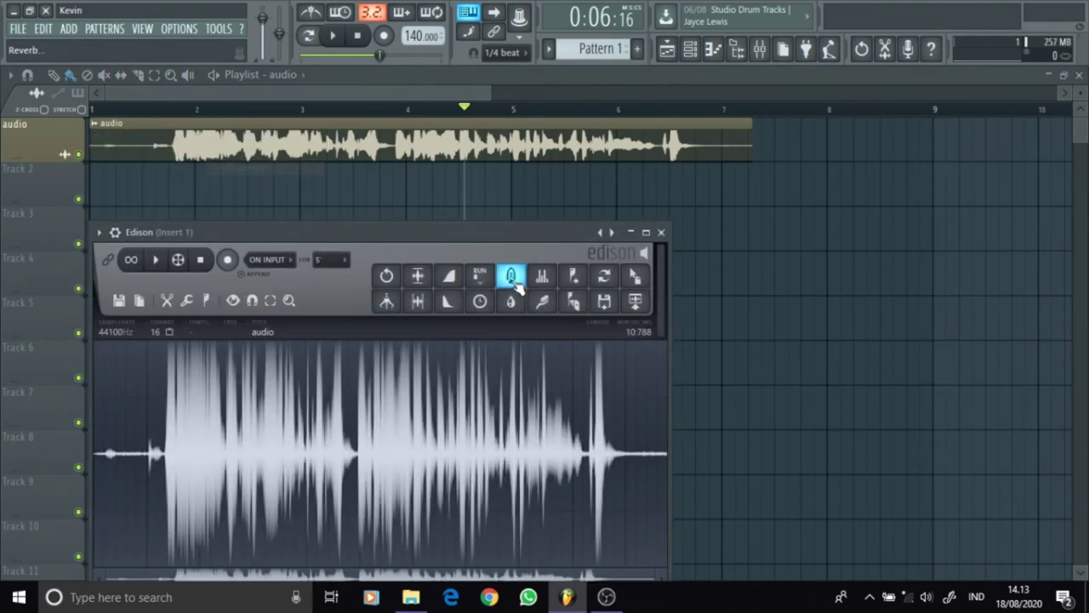
pyautogui.moveTo(401, 231); pyautogui.dragTo(592, 74)
pyautogui.click(854, 78)
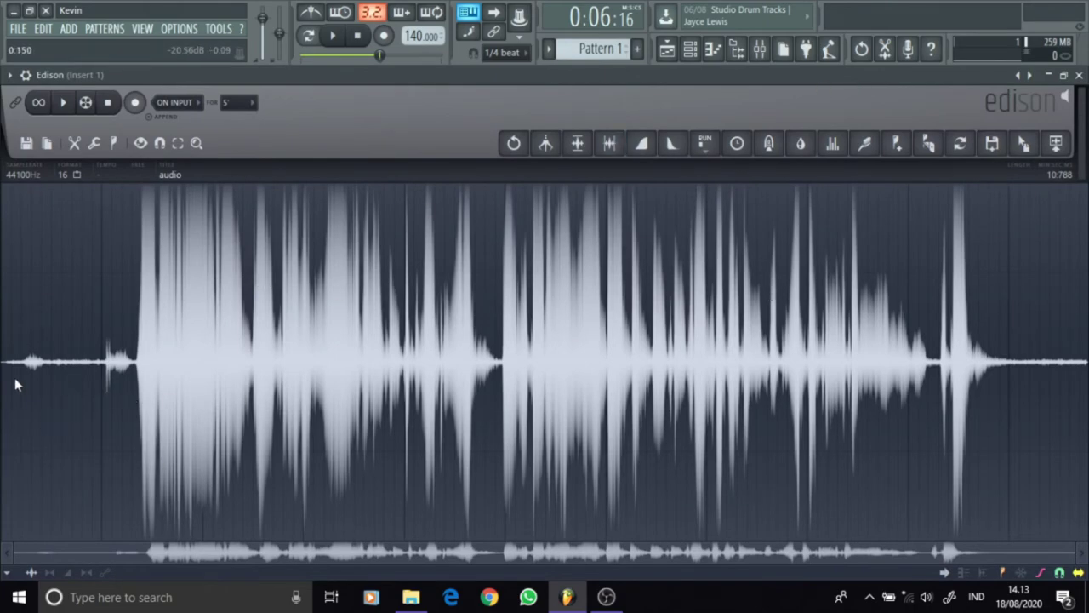
# Select the noise-only opening of the waveform, from 0:000 to 0:970, before the first loud sounds.
pyautogui.scroll(5, 34, 382)
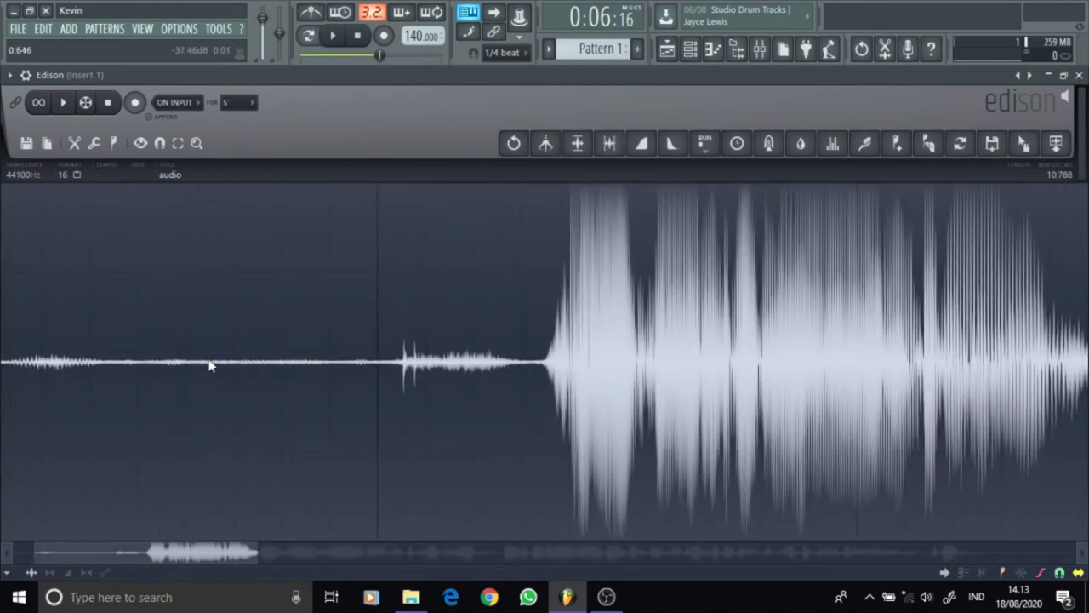
pyautogui.moveTo(204, 559); pyautogui.dragTo(1, 530)
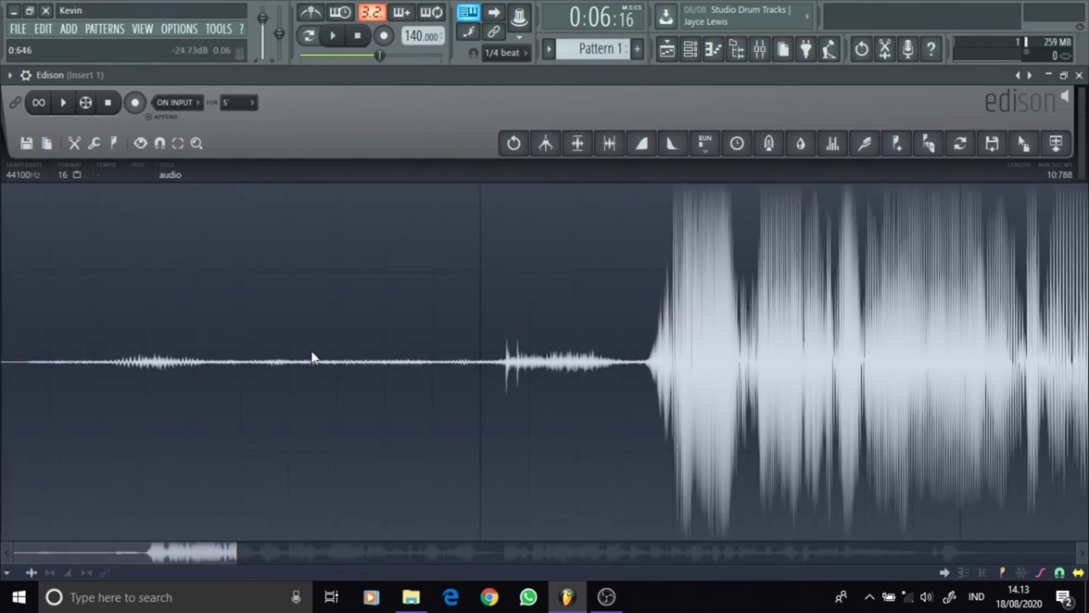
pyautogui.moveTo(276, 359); pyautogui.dragTo(337, 358)
pyautogui.click(308, 351)
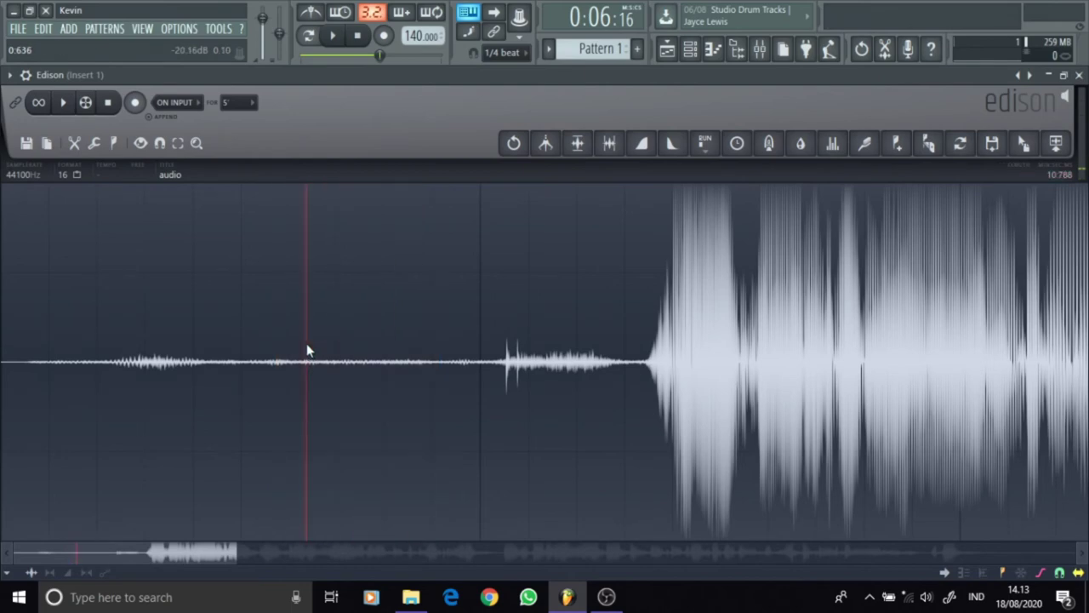
pyautogui.click(108, 331)
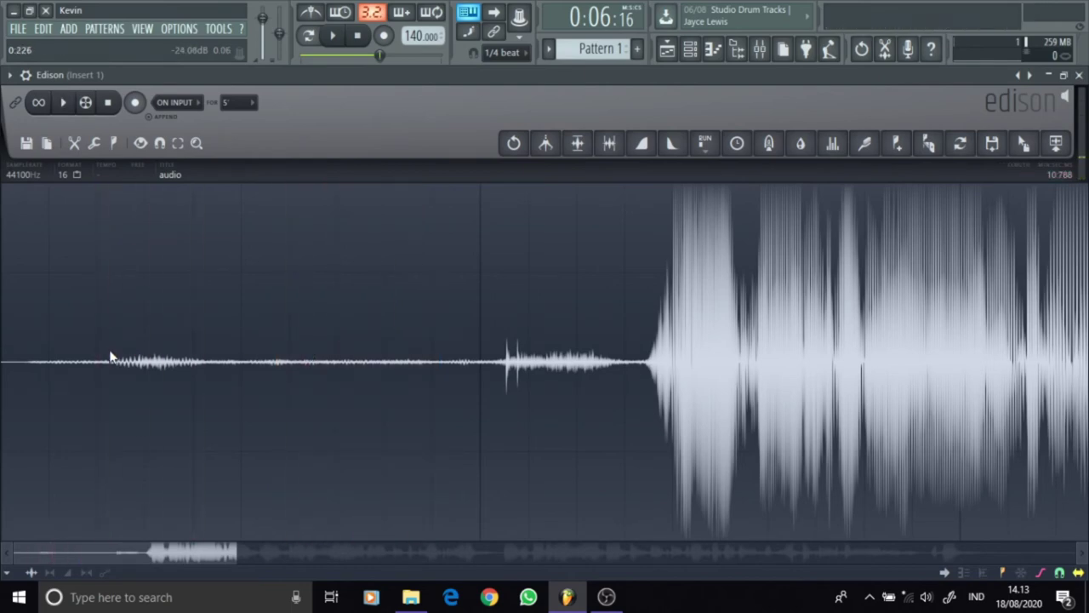
pyautogui.scroll(-1, 357, 345)
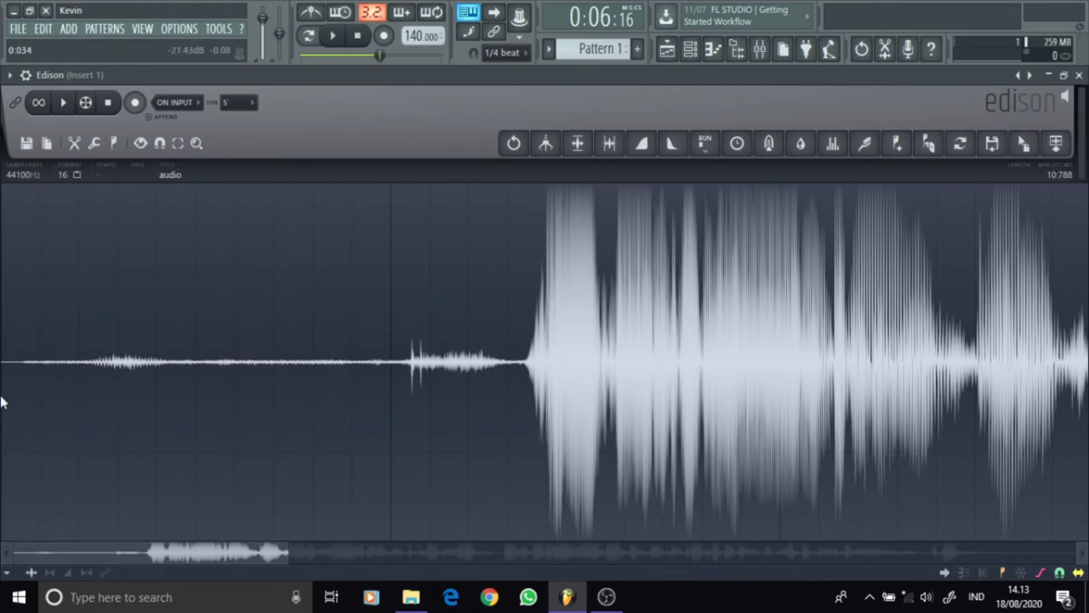
pyautogui.scroll(2, 175, 379)
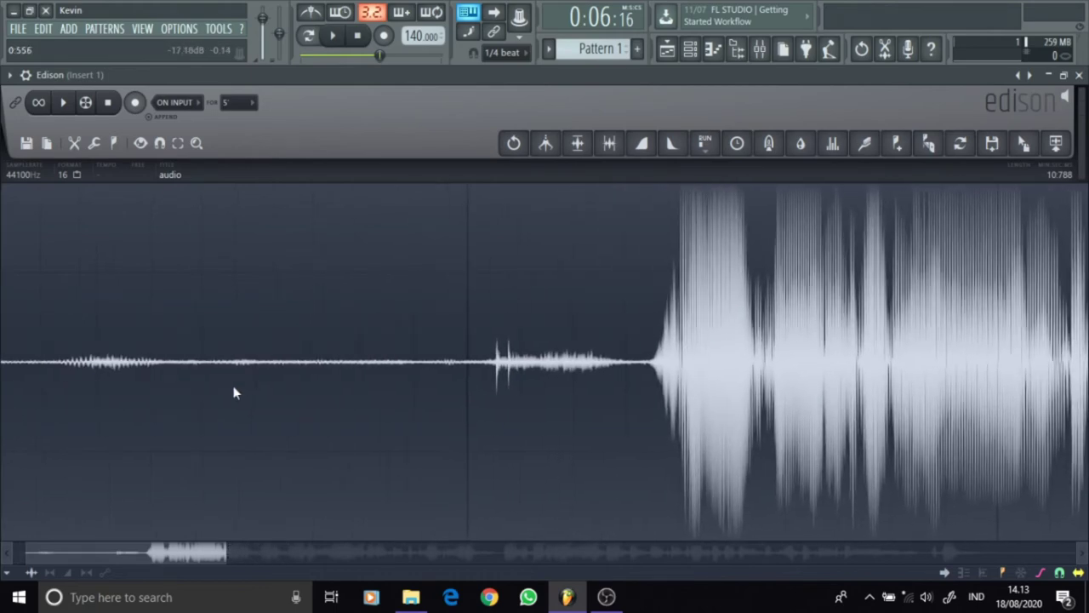
pyautogui.scroll(-3, 234, 388)
pyautogui.moveTo(312, 365); pyautogui.dragTo(337, 358)
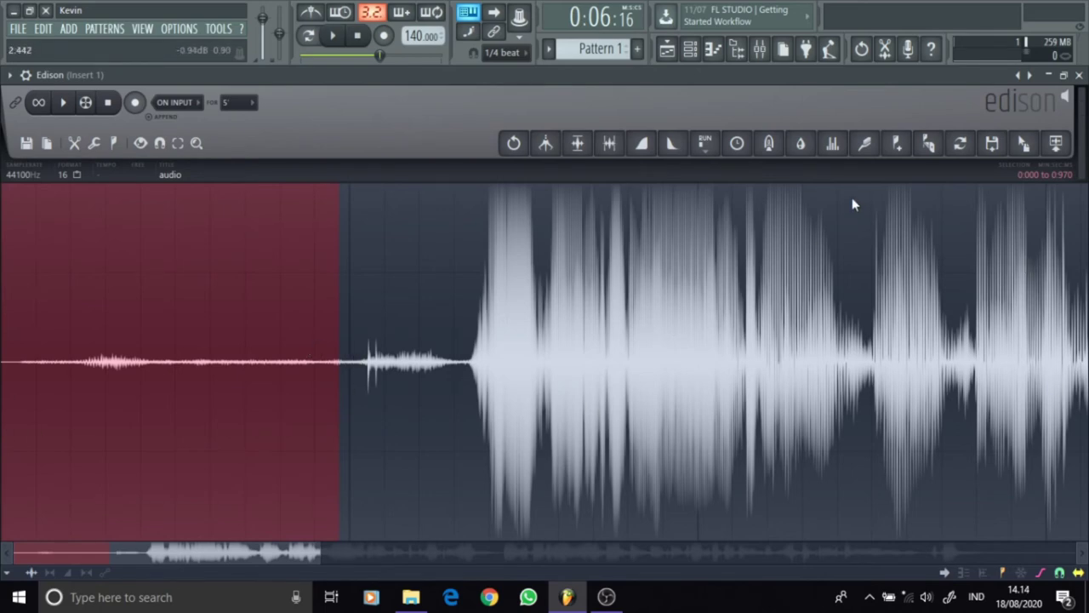
# Open the Clean up (denoise) tool on the selected section and acquire its noise profile.
pyautogui.click(868, 151)
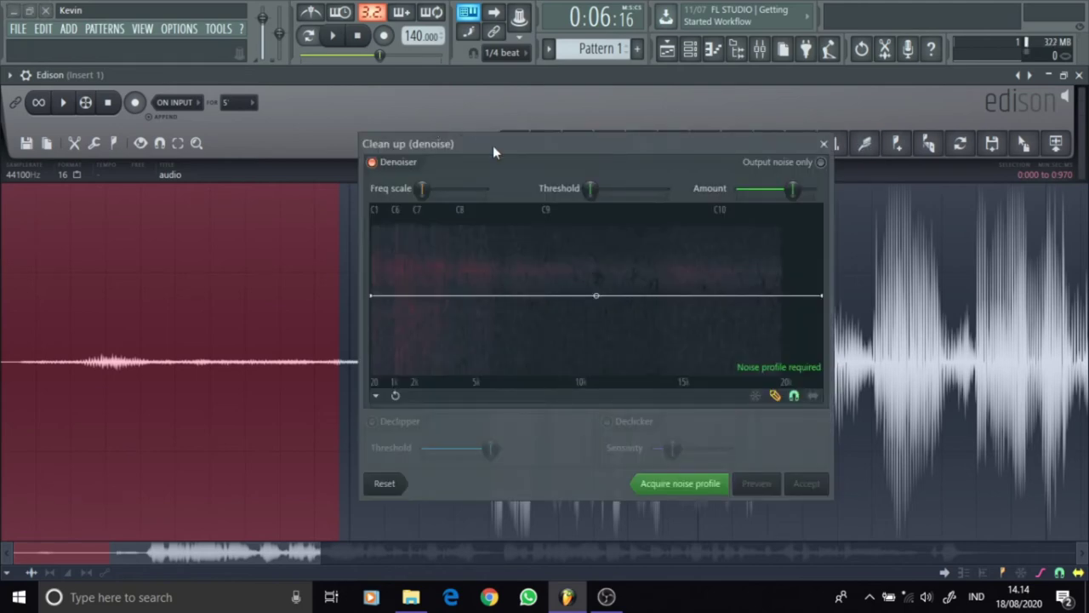
pyautogui.moveTo(493, 145); pyautogui.dragTo(648, 101)
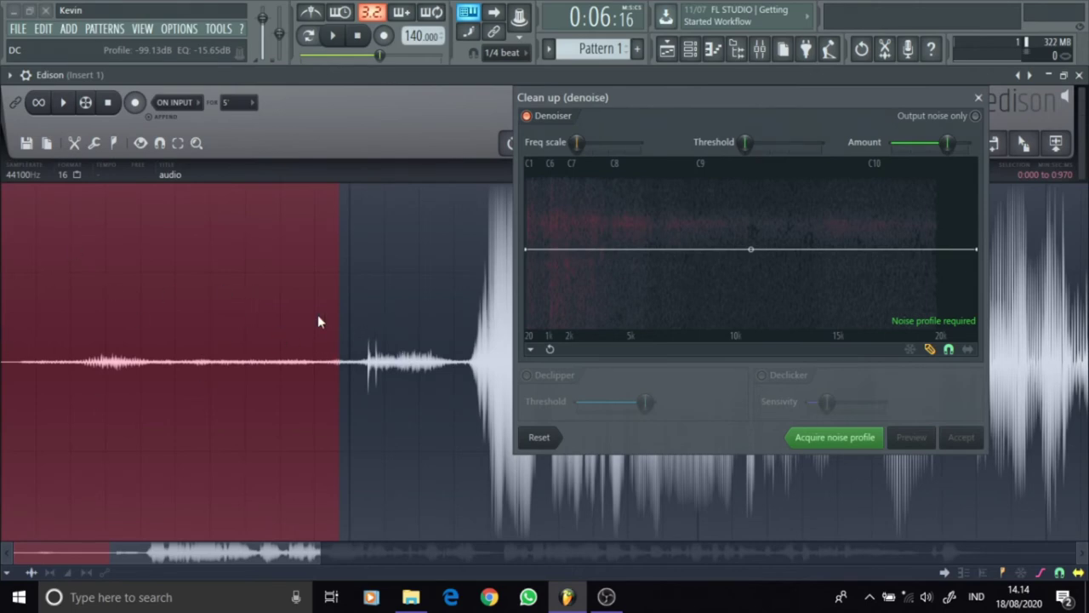
pyautogui.click(826, 436)
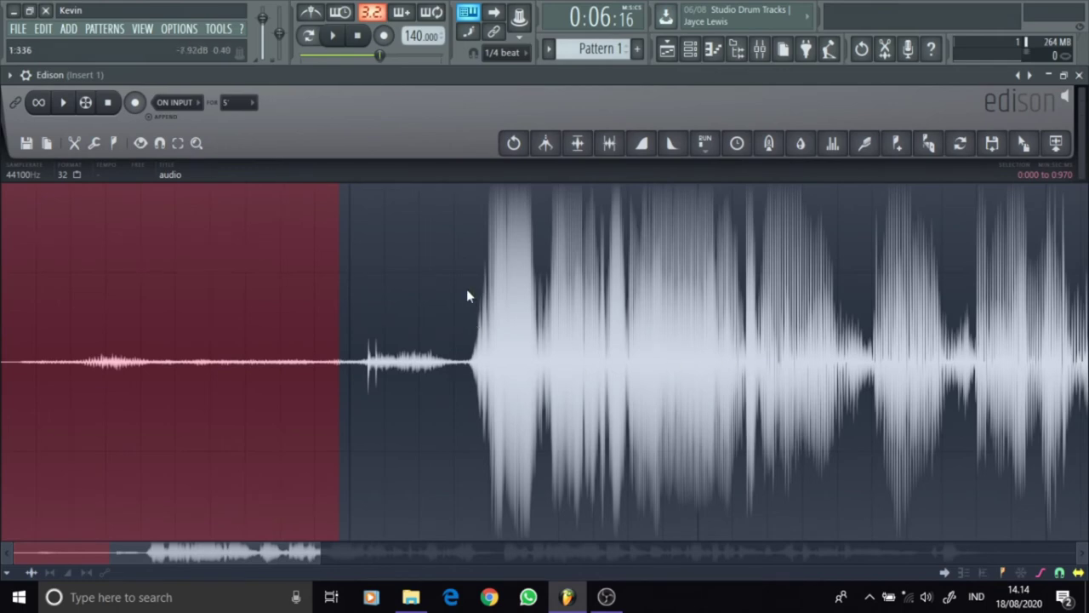
# Clear the selection and apply the denoiser to the whole clip with the acquired noise profile.
pyautogui.click(434, 298)
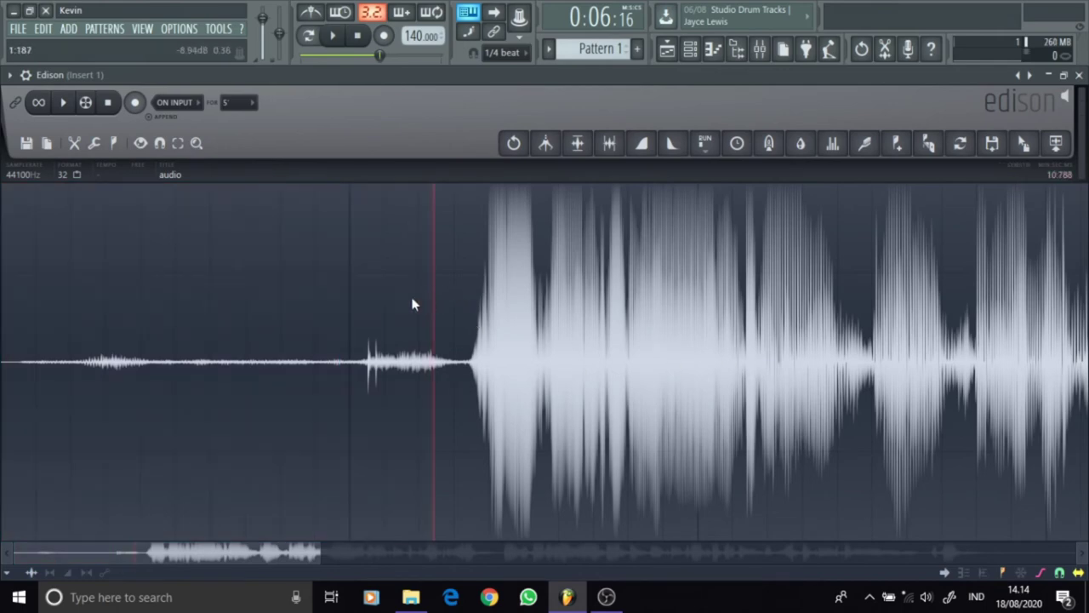
pyautogui.scroll(-4, 486, 409)
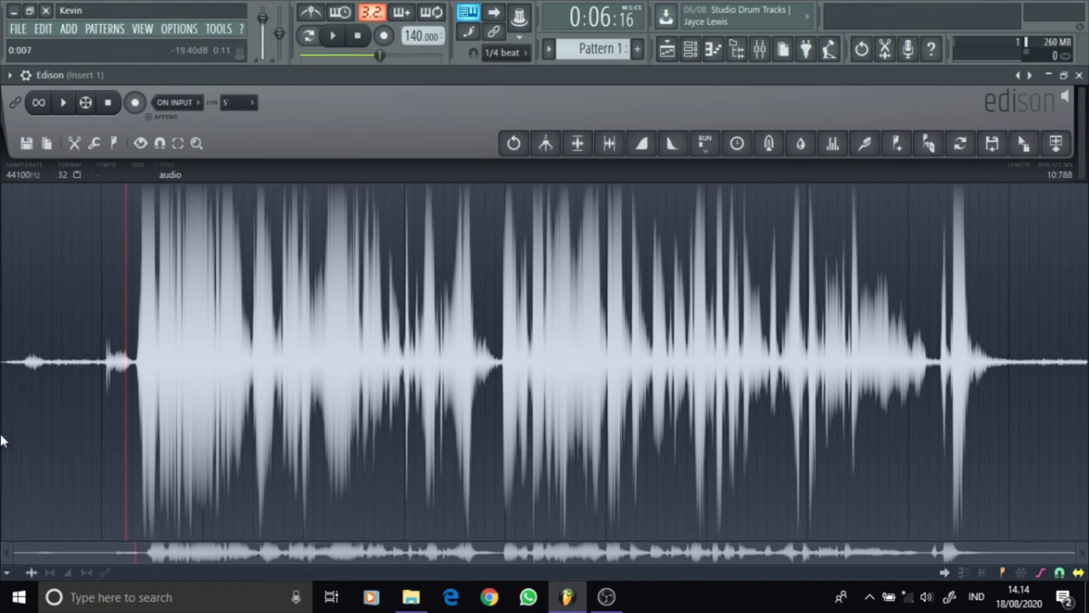
pyautogui.click(876, 145)
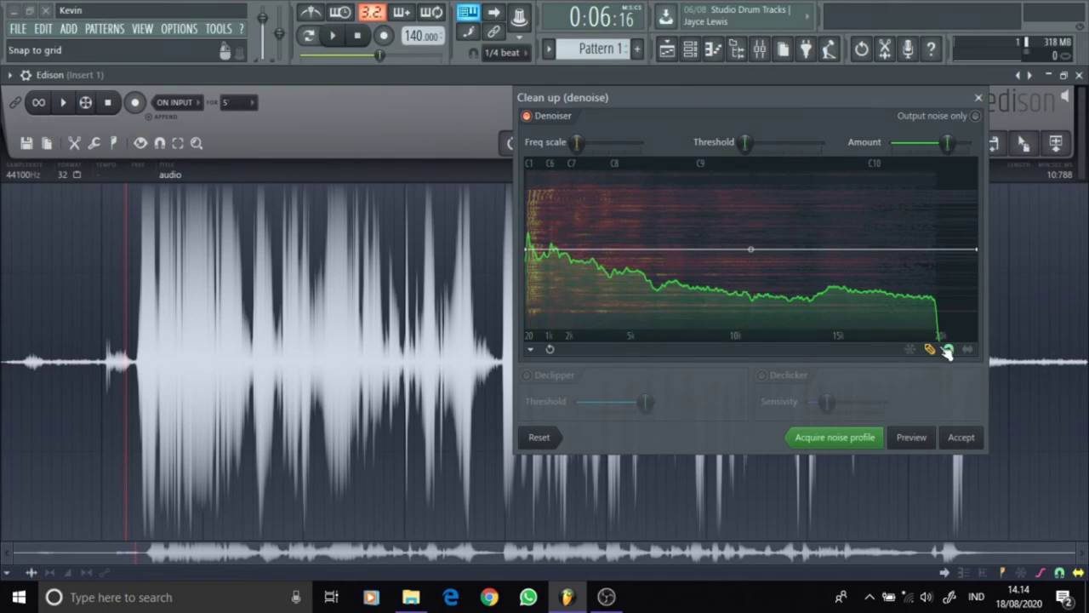
pyautogui.click(961, 437)
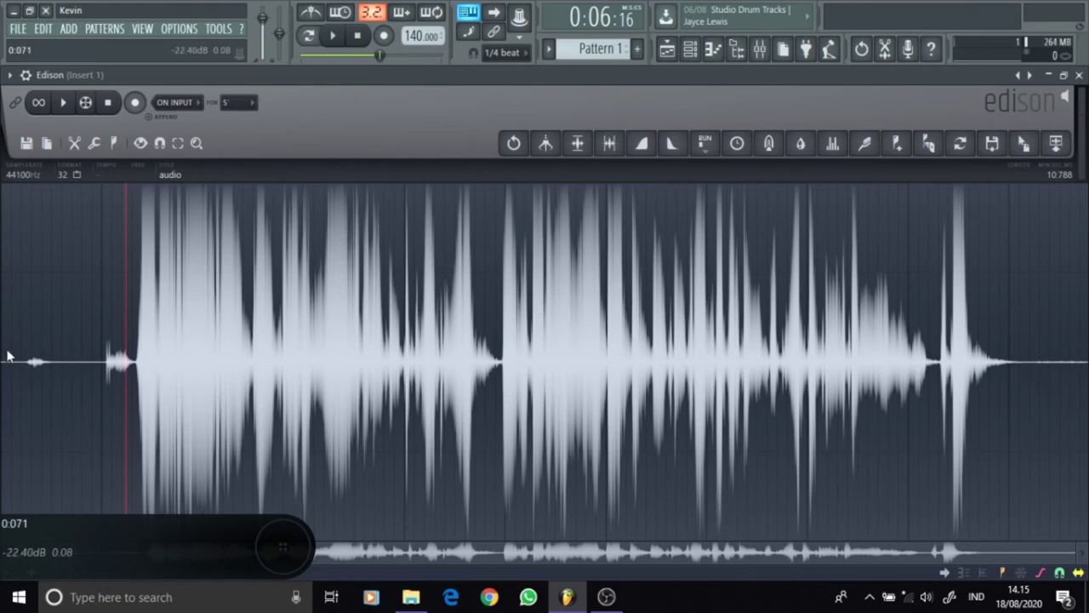
# Play back the quiet opening of the denoised clip to check for leftover noise before the first loud sounds.
pyautogui.scroll(5, 9, 355)
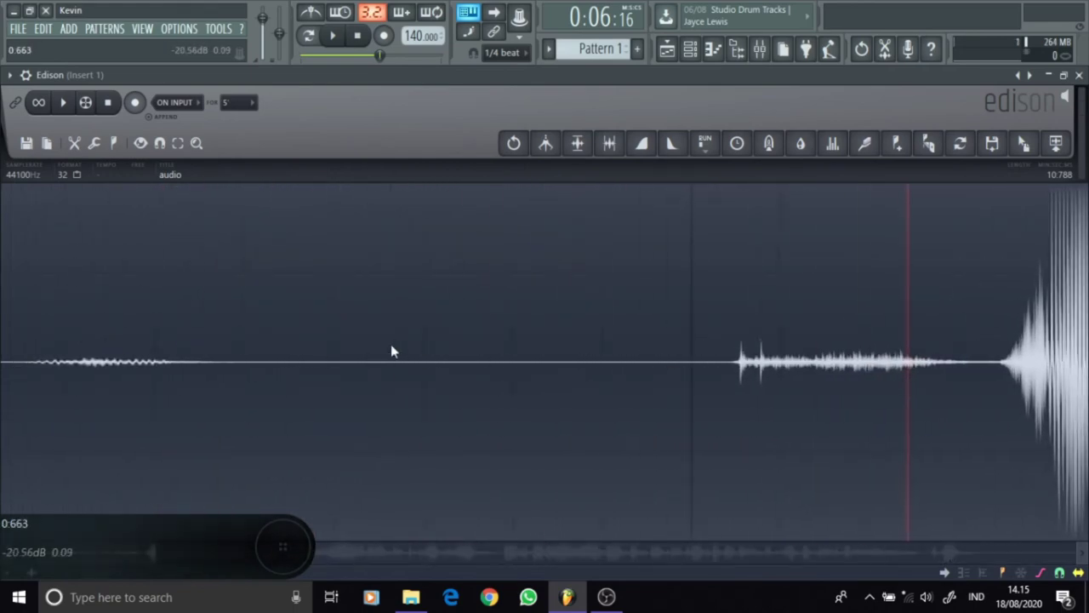
pyautogui.click(25, 343)
pyautogui.press('space')
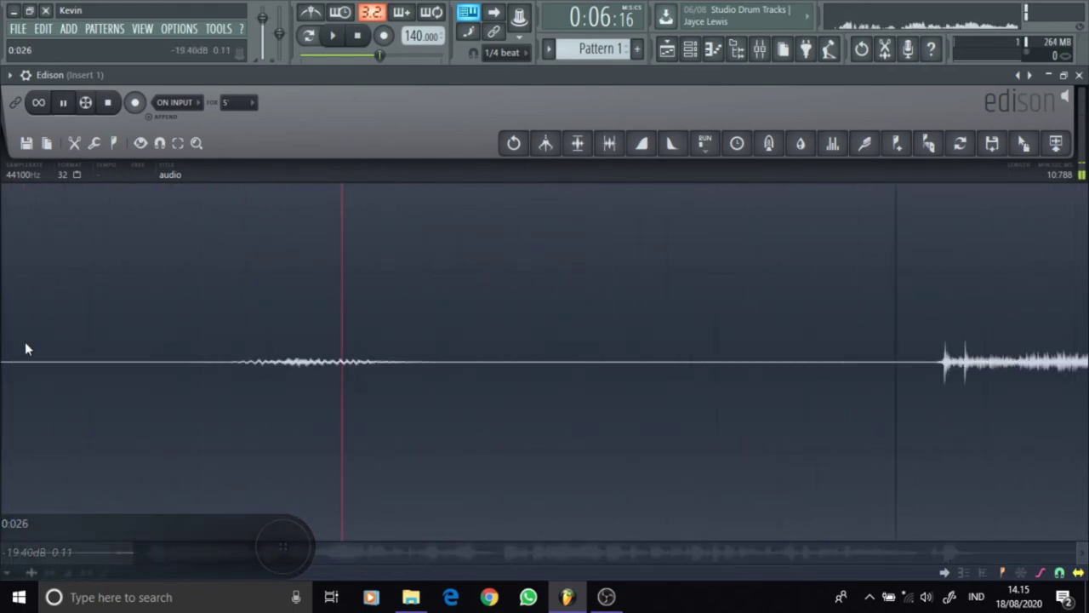
pyautogui.press('space')
pyautogui.press('space')
pyautogui.click(64, 103)
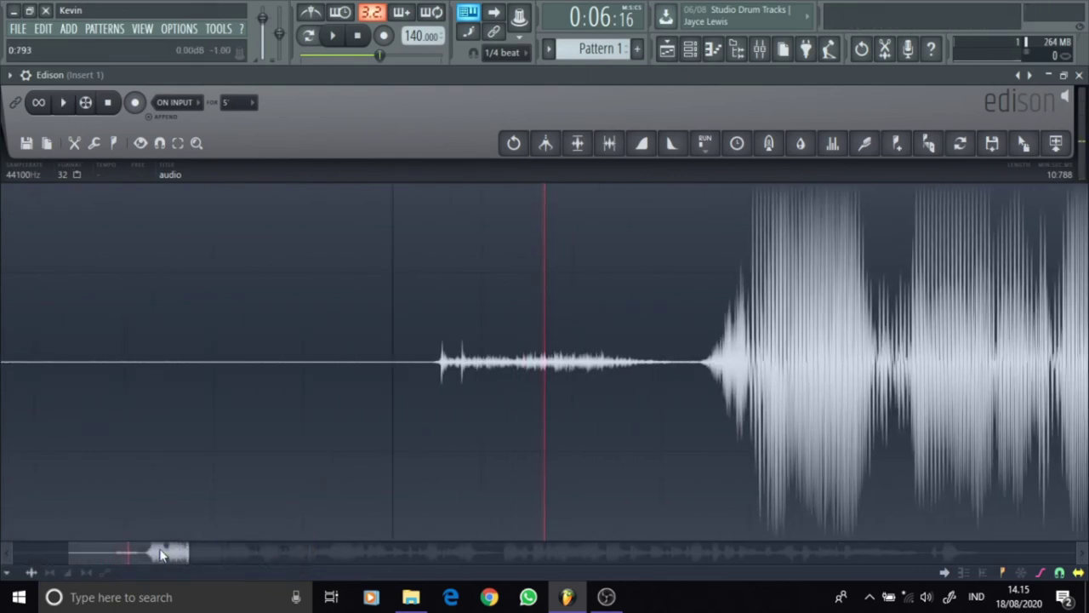
# Select the leftover noise from 0:256 to 0:420 in the clip's opening and acquire its noise profile with the denoiser.
pyautogui.moveTo(162, 551); pyautogui.dragTo(108, 568)
pyautogui.moveTo(230, 360); pyautogui.dragTo(344, 393)
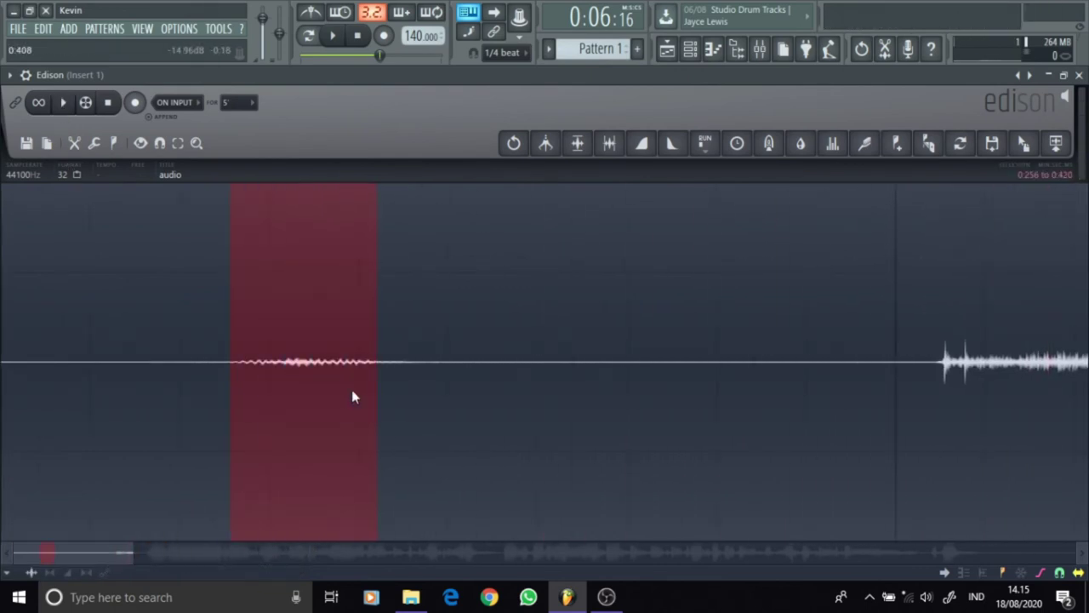
pyautogui.click(865, 143)
pyautogui.click(851, 437)
# Clear the selection in the opening and apply the denoiser to the whole clip with the new noise profile.
pyautogui.click(610, 362)
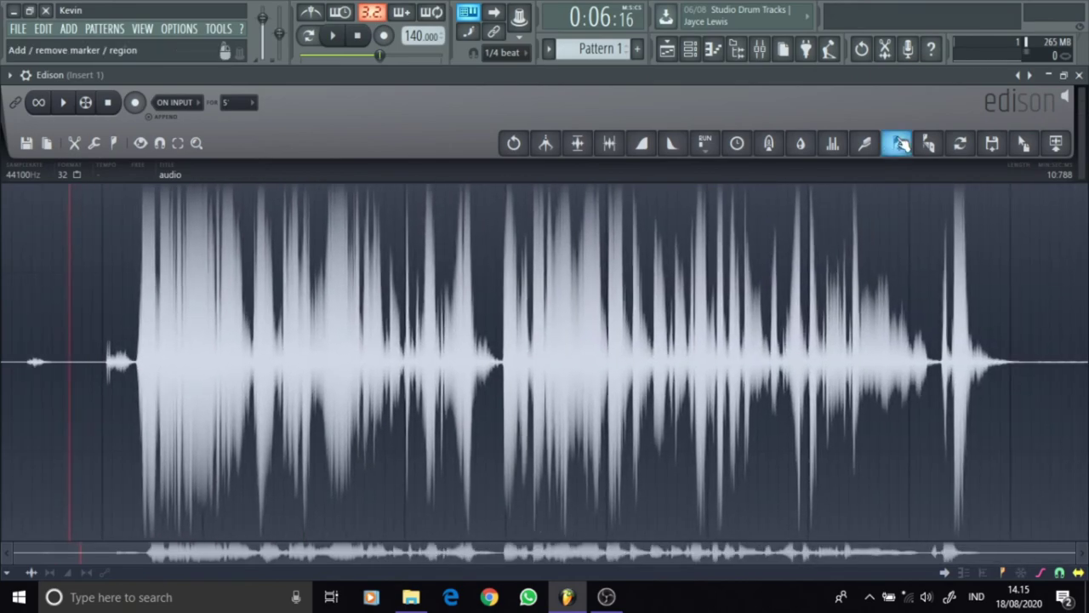
pyautogui.click(865, 143)
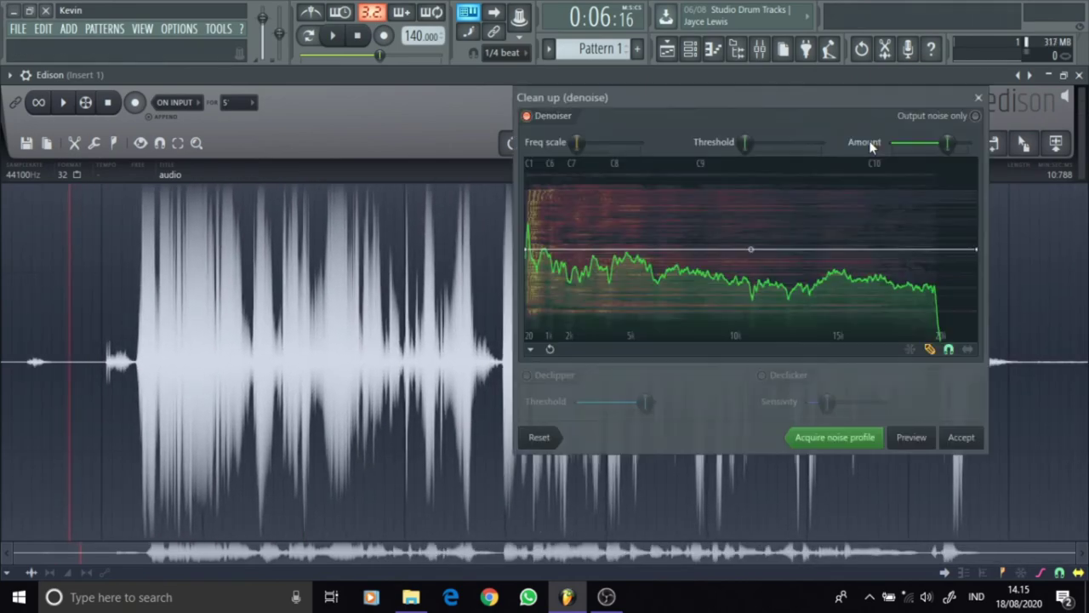
pyautogui.click(962, 438)
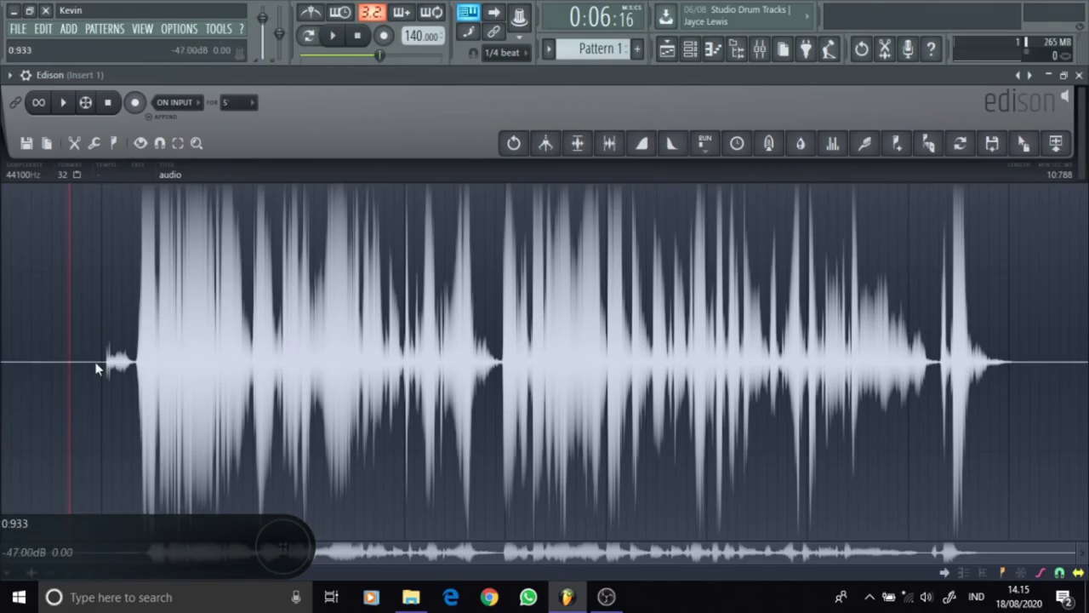
# Play back the denoised clip in Edison from before the first sounds, and replay its closing section.
pyautogui.click(81, 352)
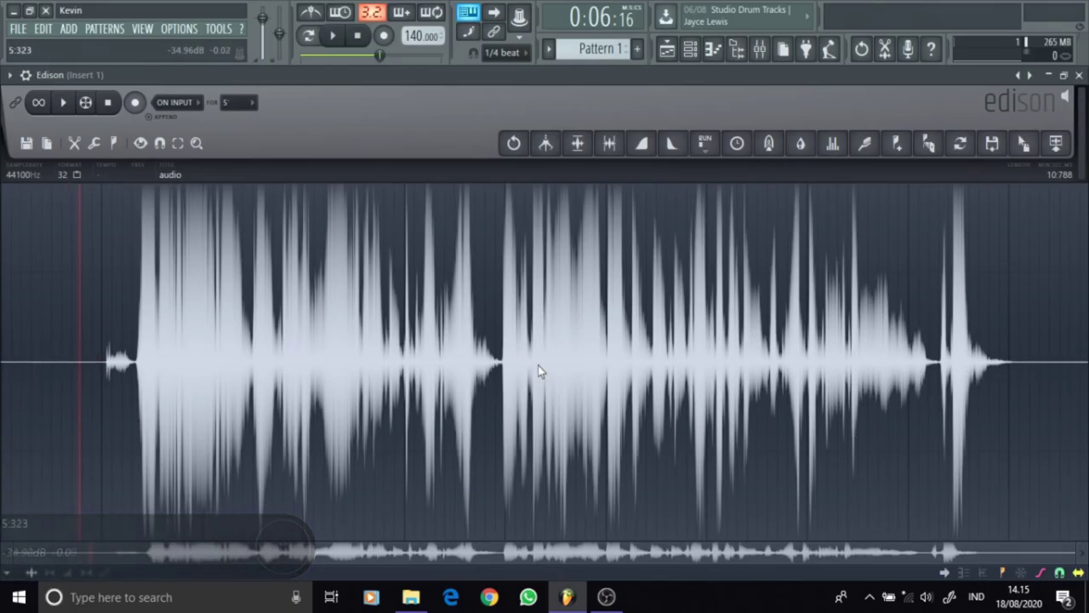
pyautogui.press('space')
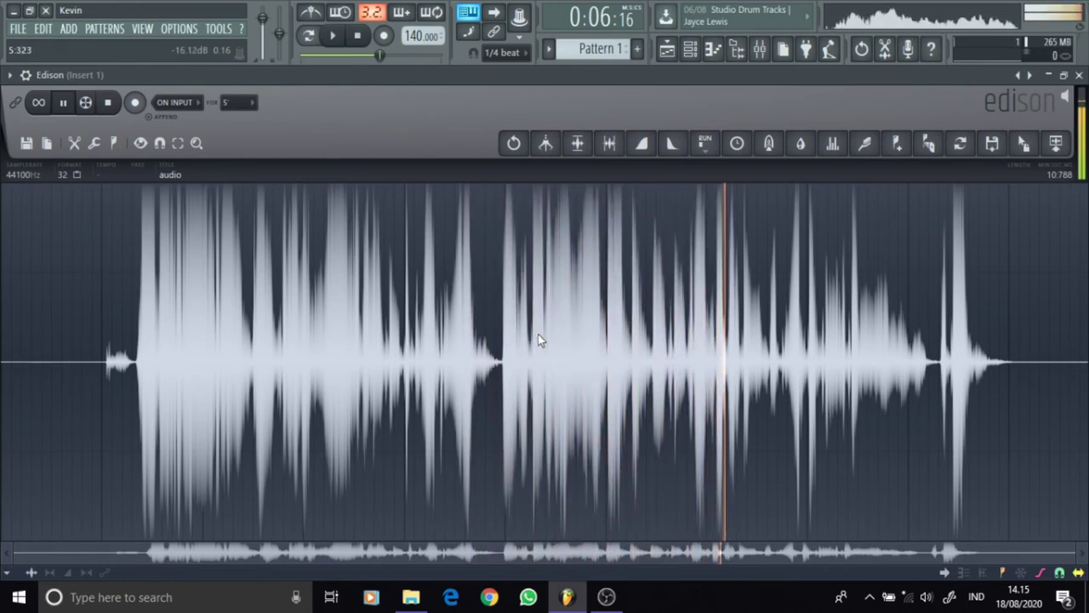
pyautogui.click(333, 35)
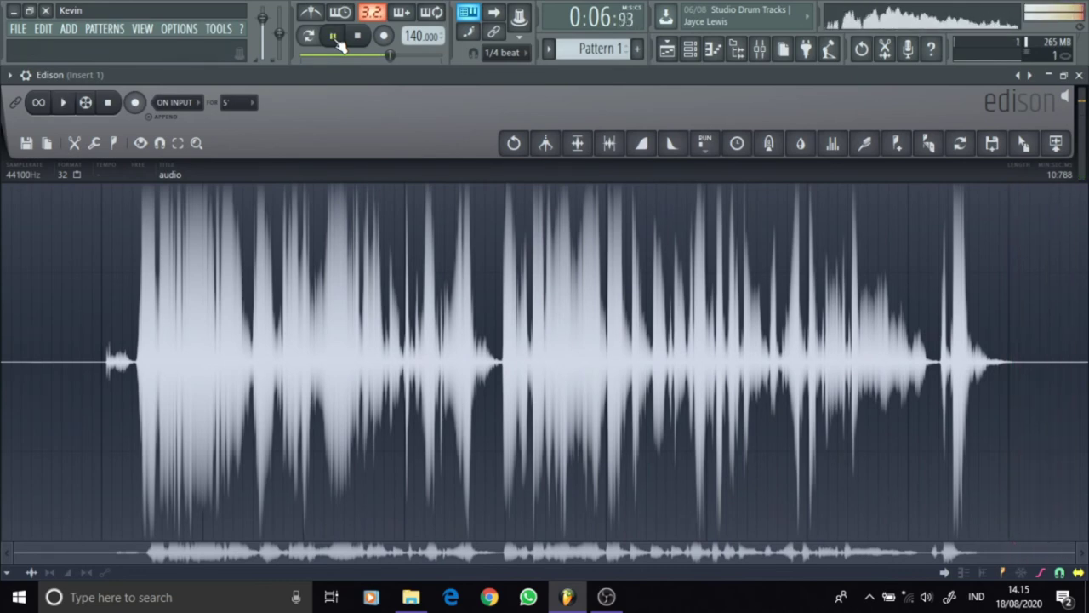
pyautogui.click(337, 39)
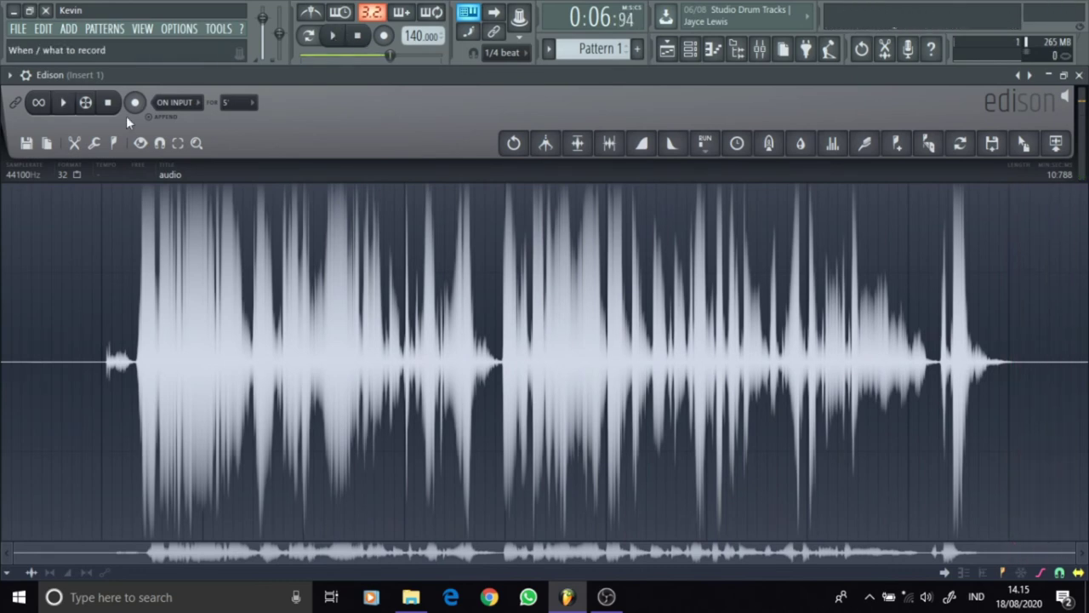
pyautogui.click(915, 312)
pyautogui.click(68, 109)
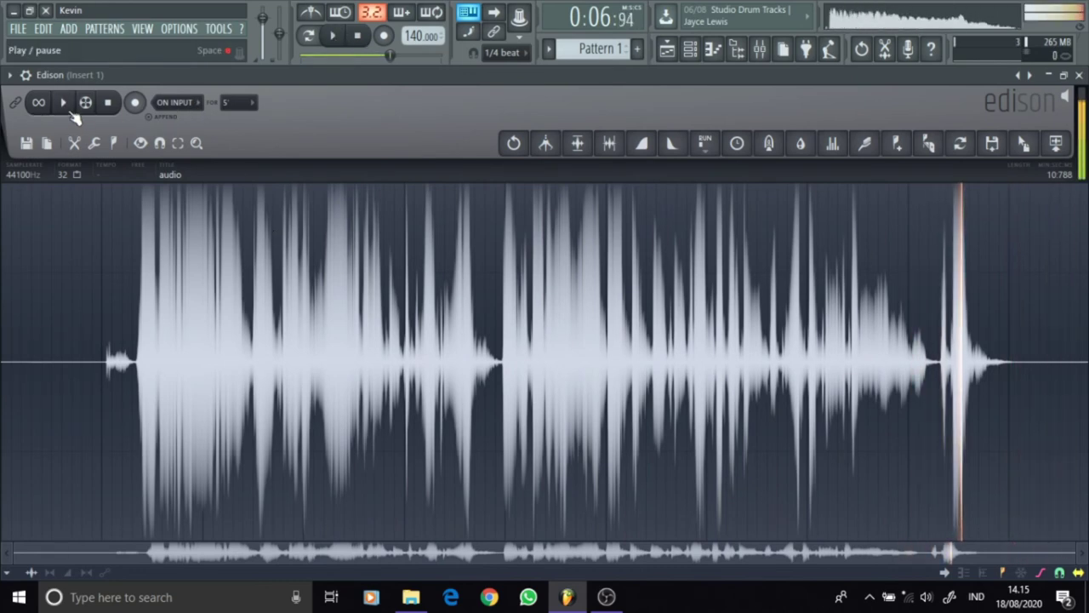
pyautogui.click(838, 323)
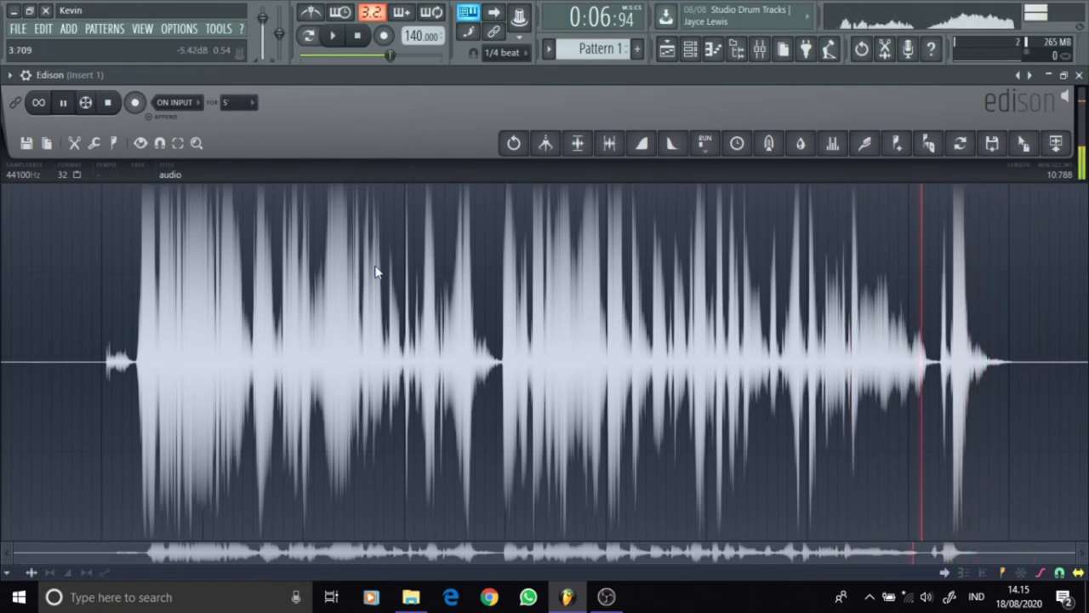
pyautogui.click(63, 102)
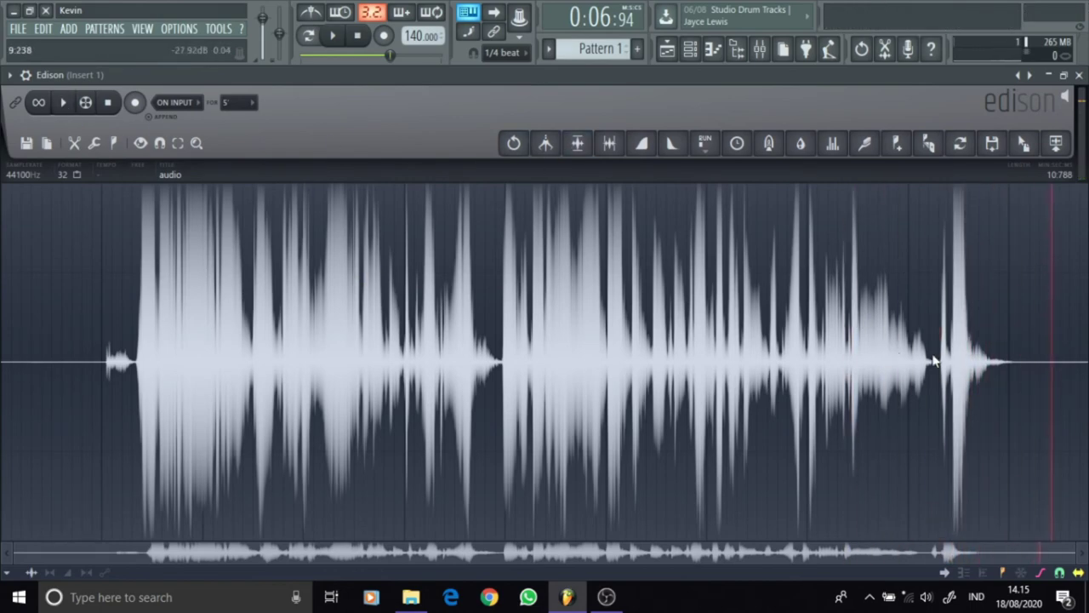
# Examine the waveform before the last loud sound, marking 8:548 to 9:018 and clearing that selection.
pyautogui.scroll(10, 894, 353)
pyautogui.scroll(4, 784, 378)
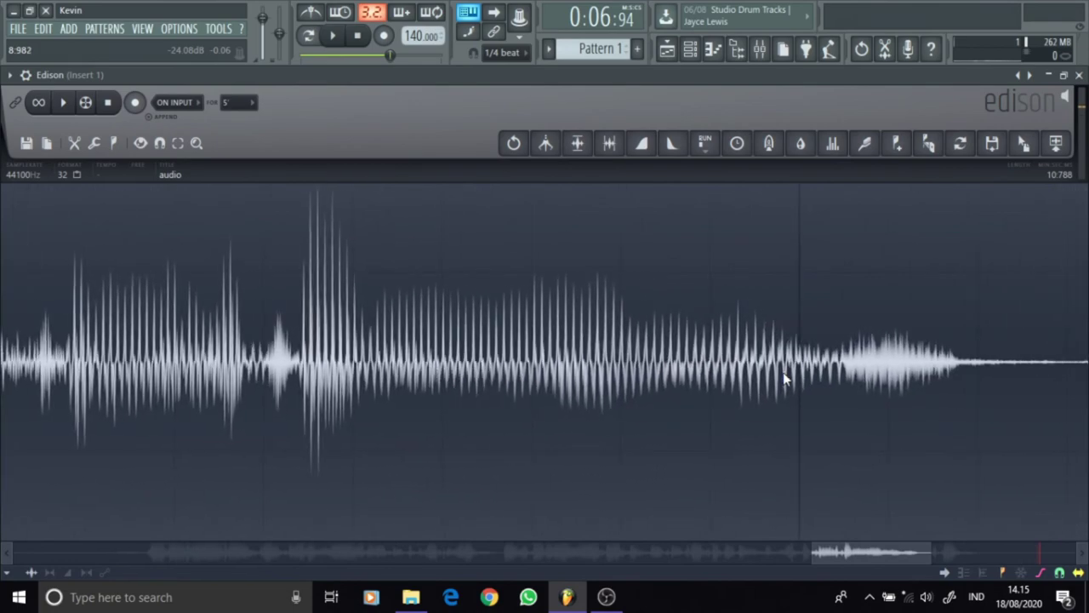
pyautogui.scroll(-6, 784, 379)
pyautogui.scroll(5, 795, 431)
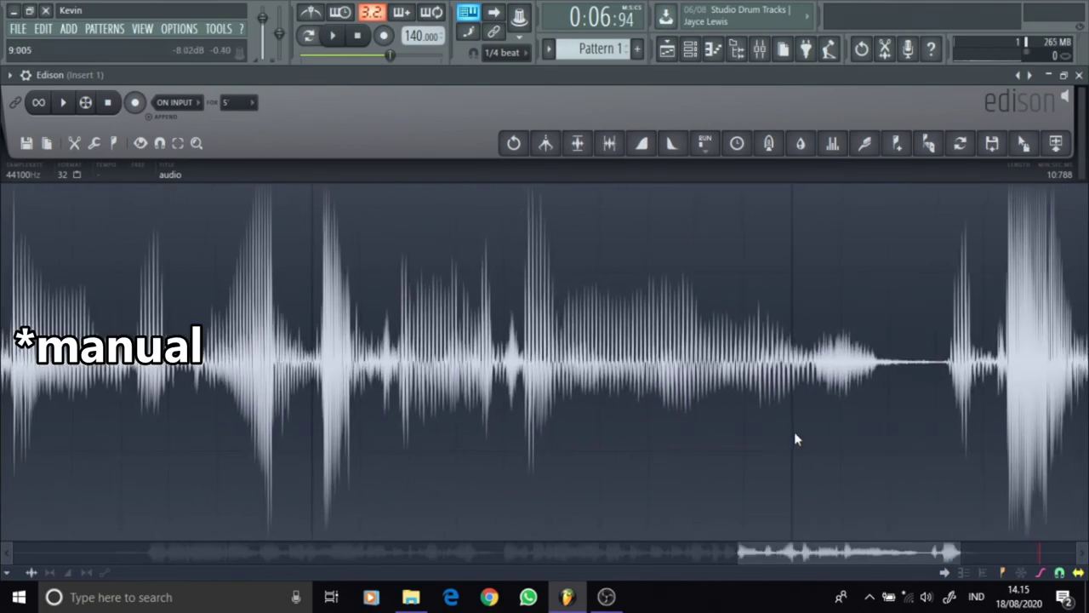
pyautogui.scroll(-2, 798, 430)
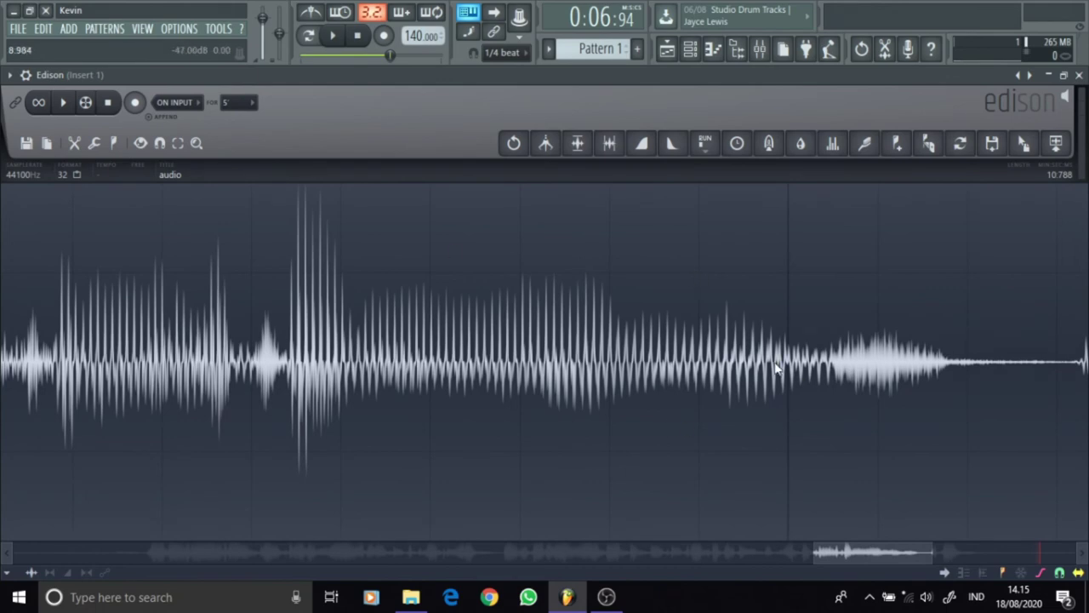
pyautogui.moveTo(804, 375); pyautogui.dragTo(384, 379)
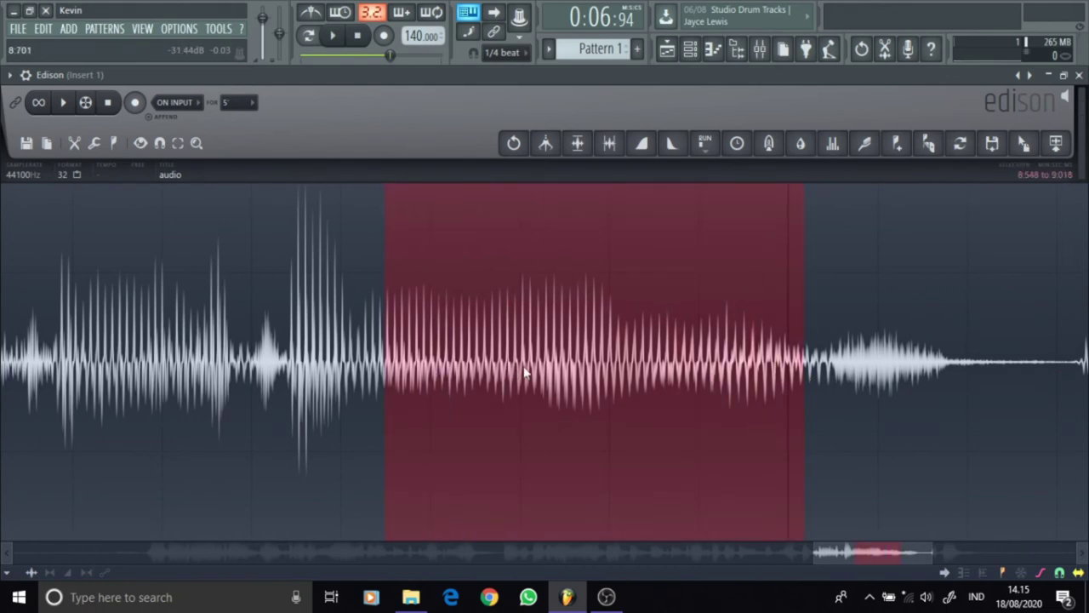
pyautogui.click(580, 375)
pyautogui.scroll(-6, 661, 357)
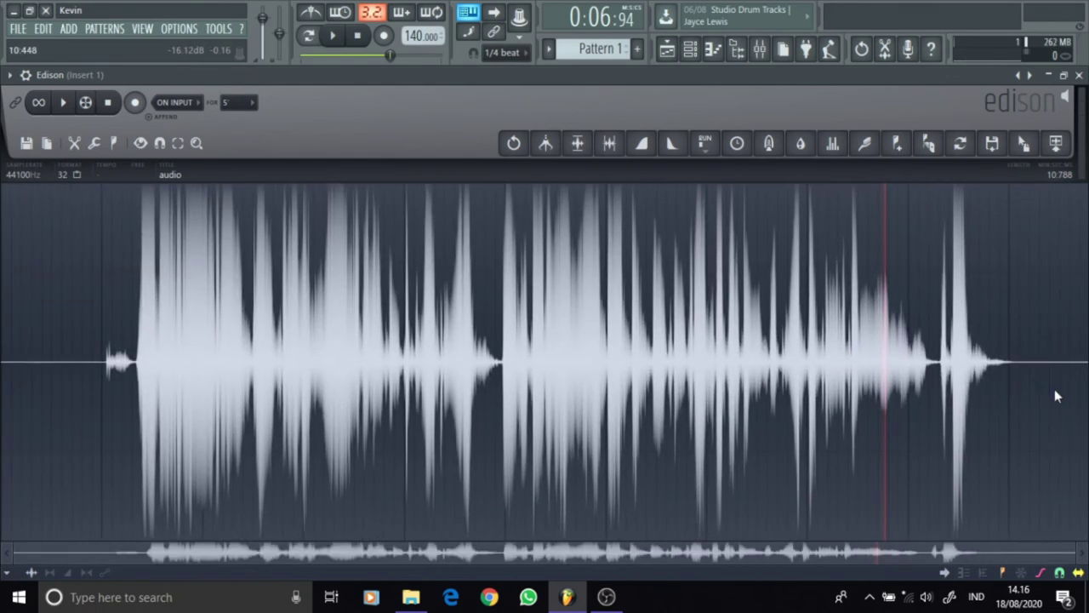
# Select the faint tail noise from 9:825 to 9:935 after the last loud sound and acquire its noise profile.
pyautogui.scroll(8, 1055, 393)
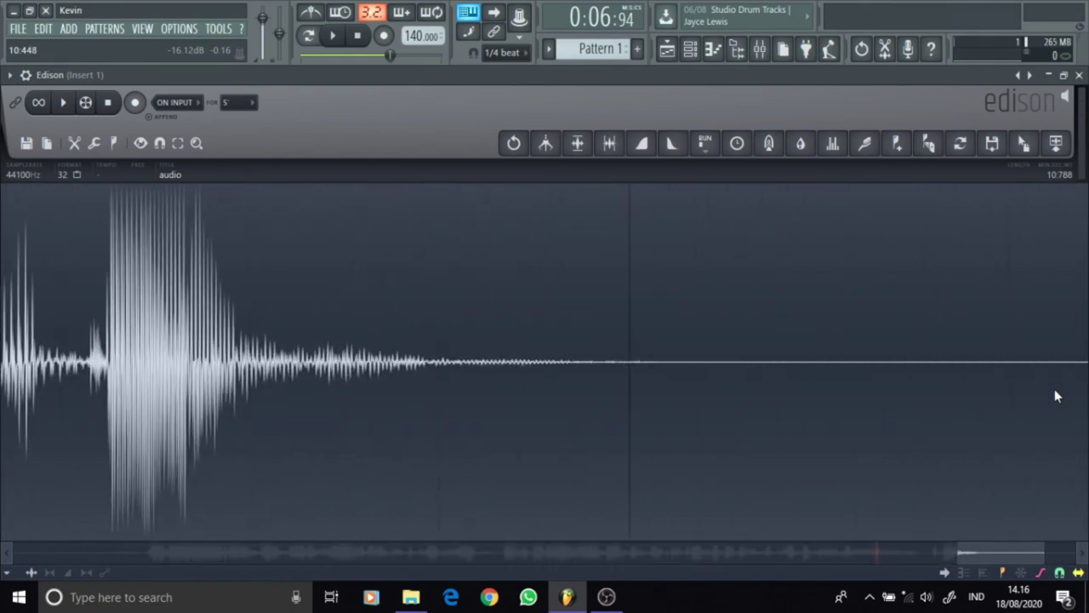
pyautogui.scroll(2, 1054, 393)
pyautogui.scroll(-3, 158, 376)
pyautogui.scroll(3, 173, 351)
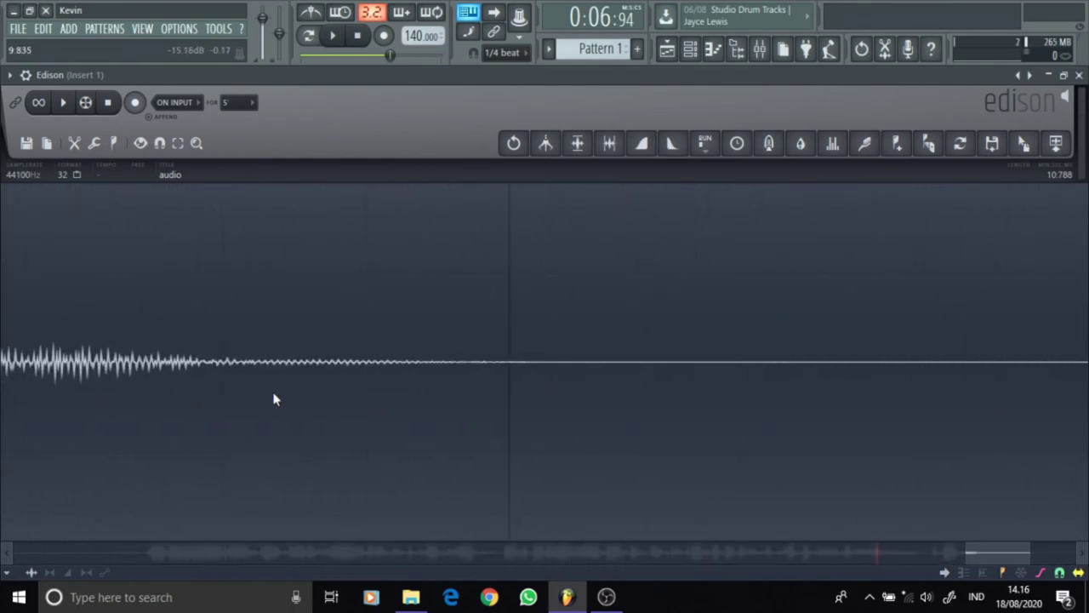
pyautogui.scroll(1, 274, 399)
pyautogui.moveTo(470, 372); pyautogui.dragTo(449, 375)
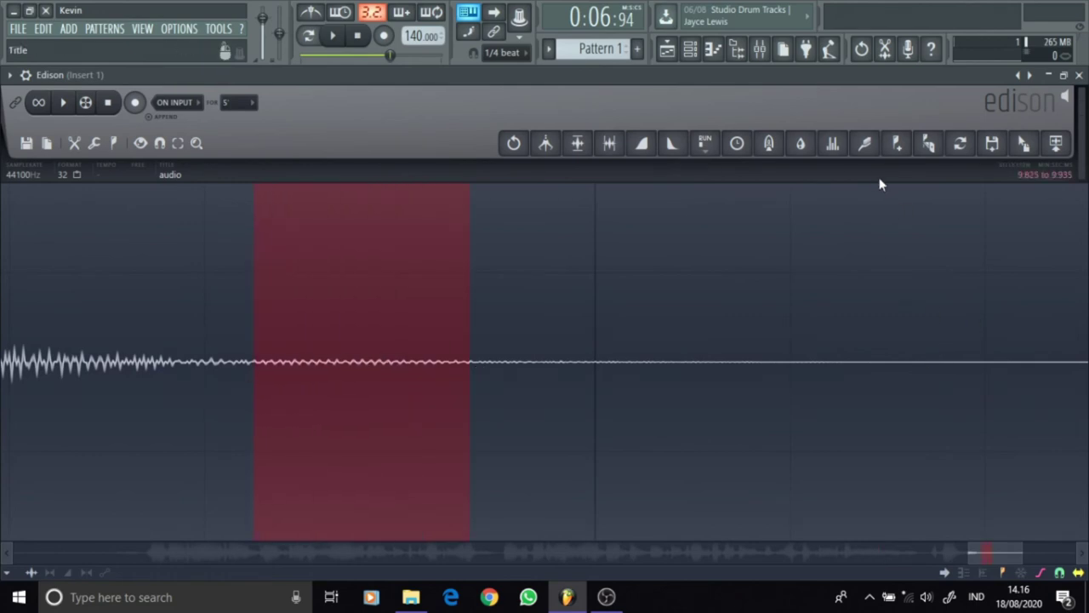
pyautogui.click(864, 143)
pyautogui.click(774, 430)
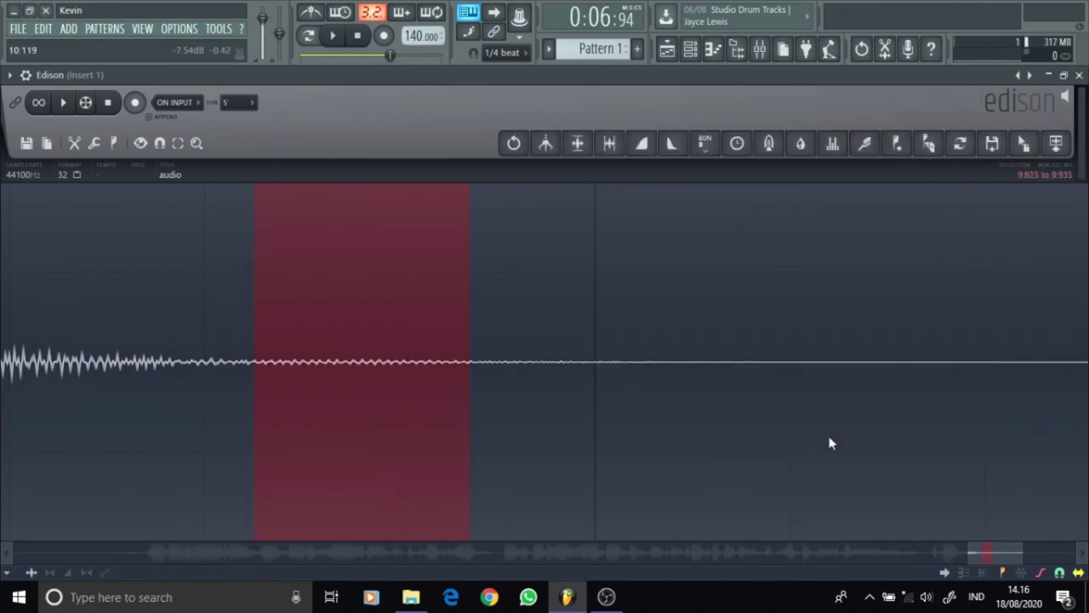
# Clear the tail selection and apply the denoiser to the whole clip with the tail's noise profile.
pyautogui.click(554, 377)
pyautogui.scroll(-5, 553, 376)
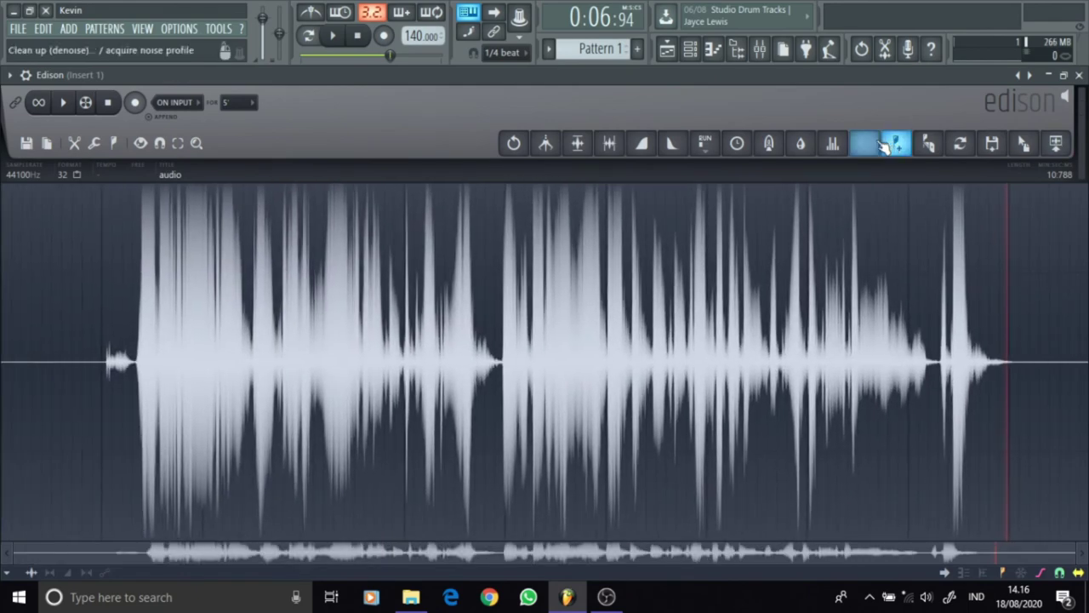
pyautogui.click(881, 141)
pyautogui.click(956, 448)
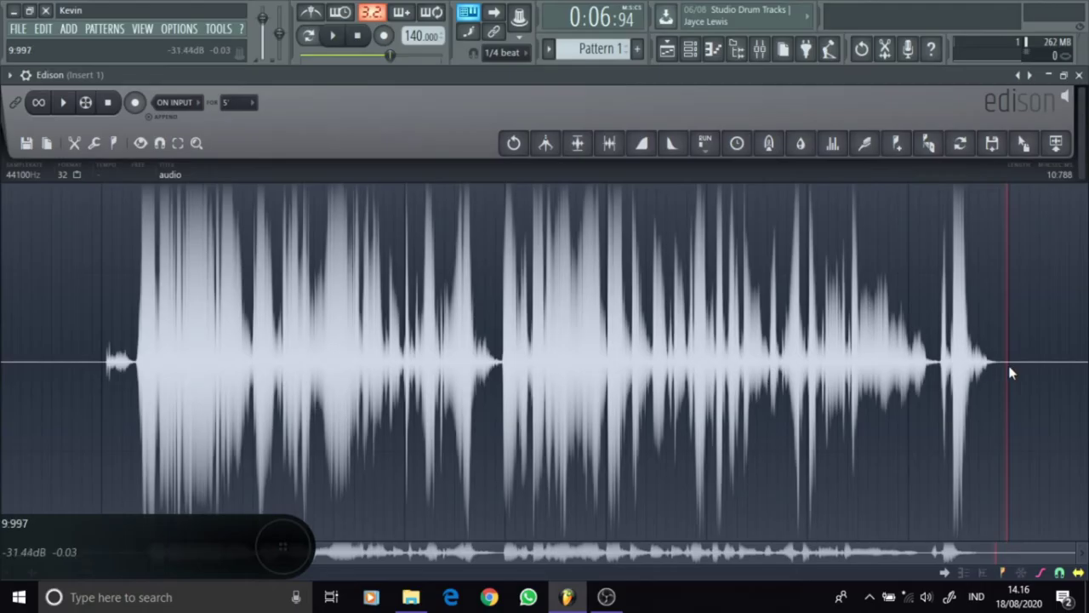
# Send the cleaned sample to the playlist as an audio clip and close Edison.
pyautogui.scroll(3, 1042, 363)
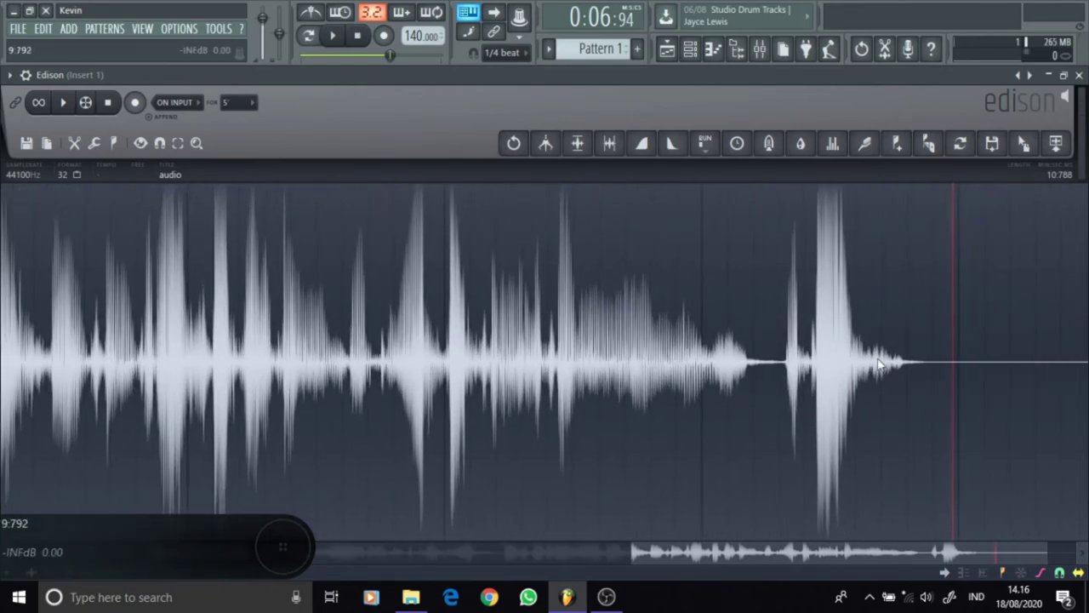
pyautogui.scroll(-3, 919, 457)
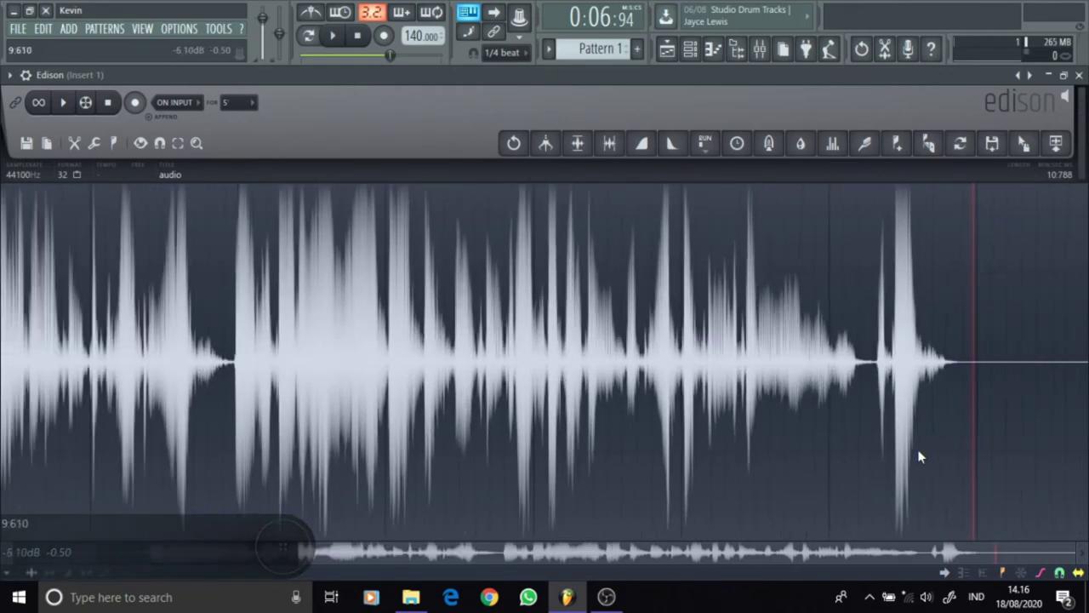
pyautogui.scroll(-2, 918, 457)
pyautogui.scroll(-3, 1052, 360)
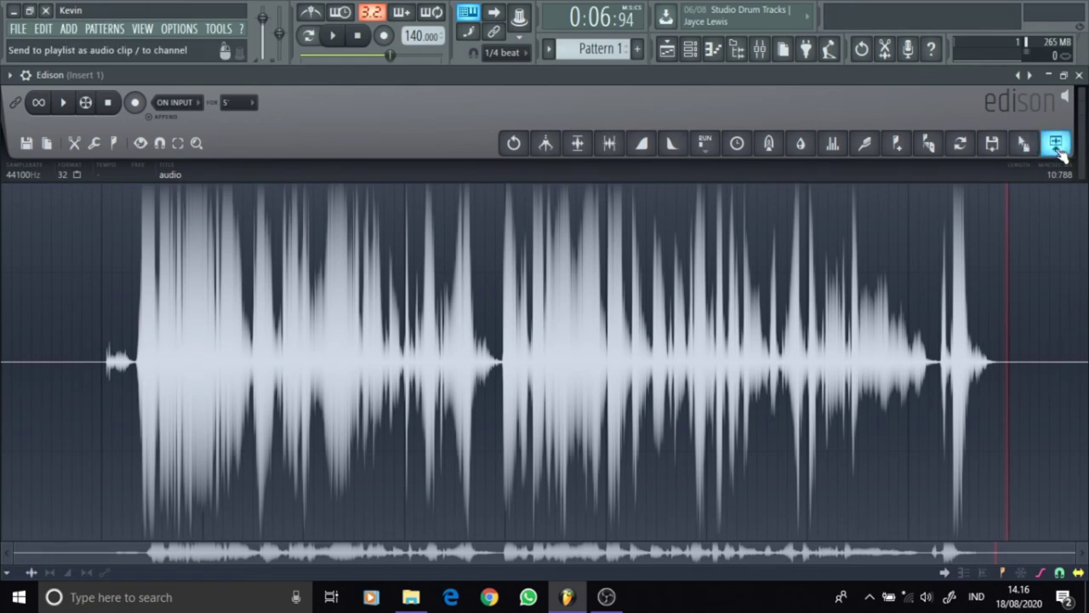
pyautogui.click(1078, 75)
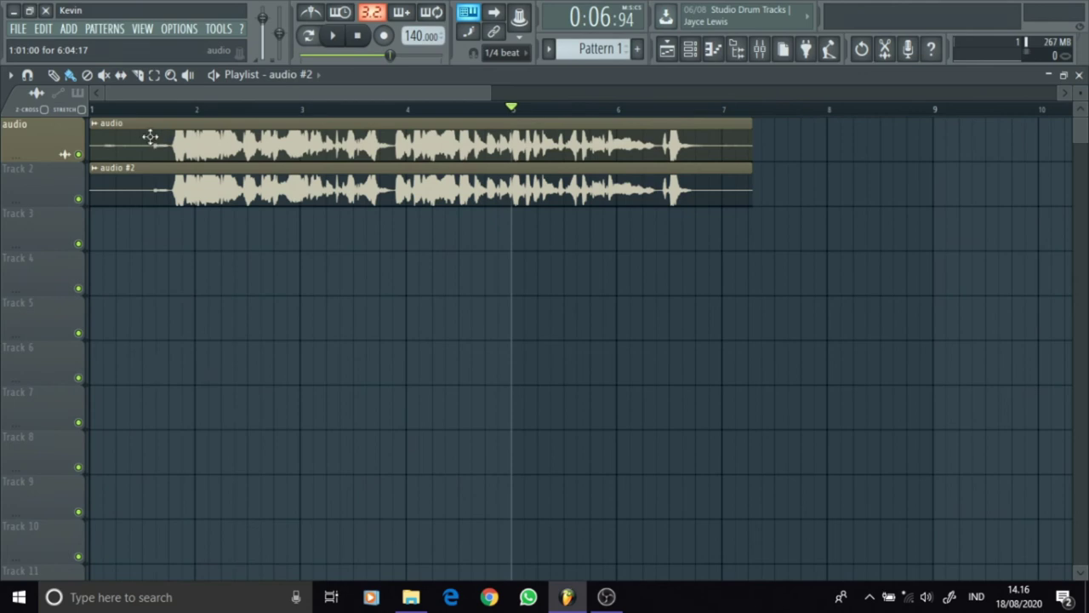
# Mute Track 2 and play the original audio clip from near its start.
pyautogui.click(78, 199)
pyautogui.moveTo(114, 109); pyautogui.dragTo(125, 113)
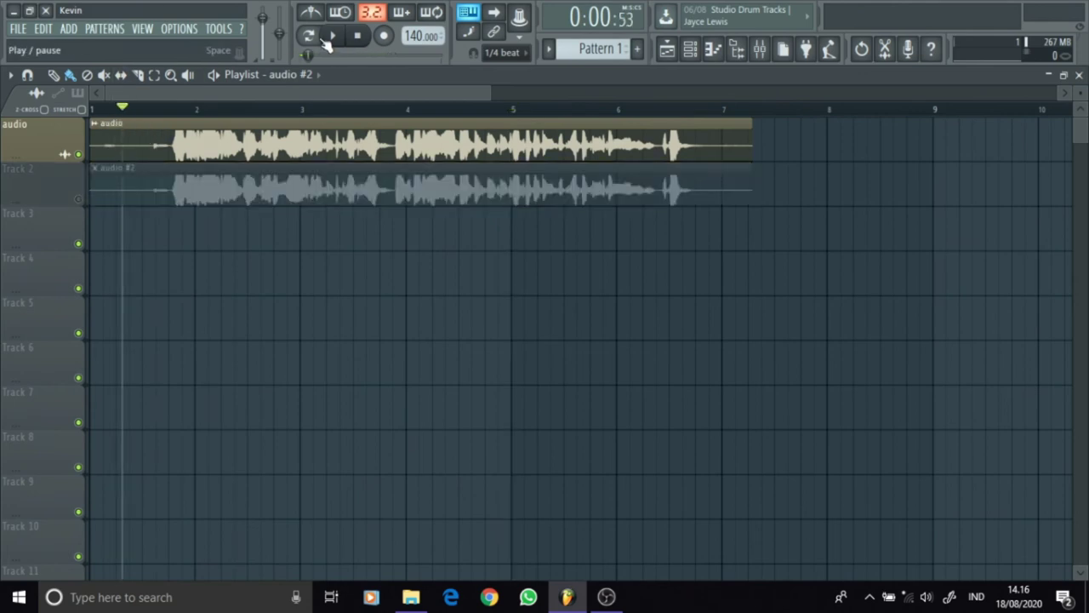
pyautogui.click(324, 39)
pyautogui.click(326, 40)
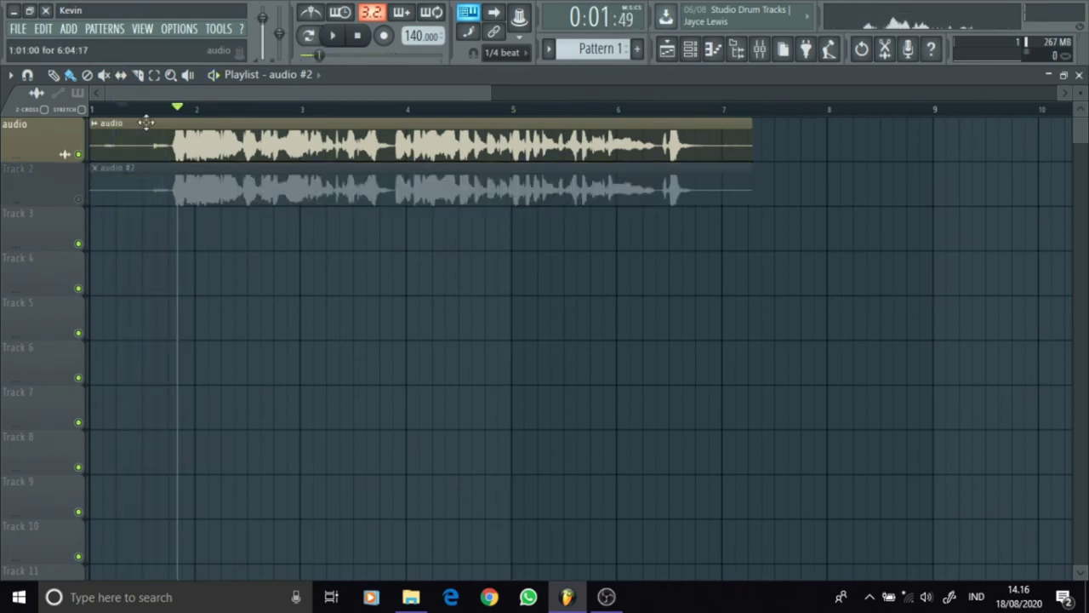
# Mute the original audio track, unmute Track 2 and play the denoised clip's opening for comparison.
pyautogui.click(78, 199)
pyautogui.click(78, 154)
pyautogui.click(109, 110)
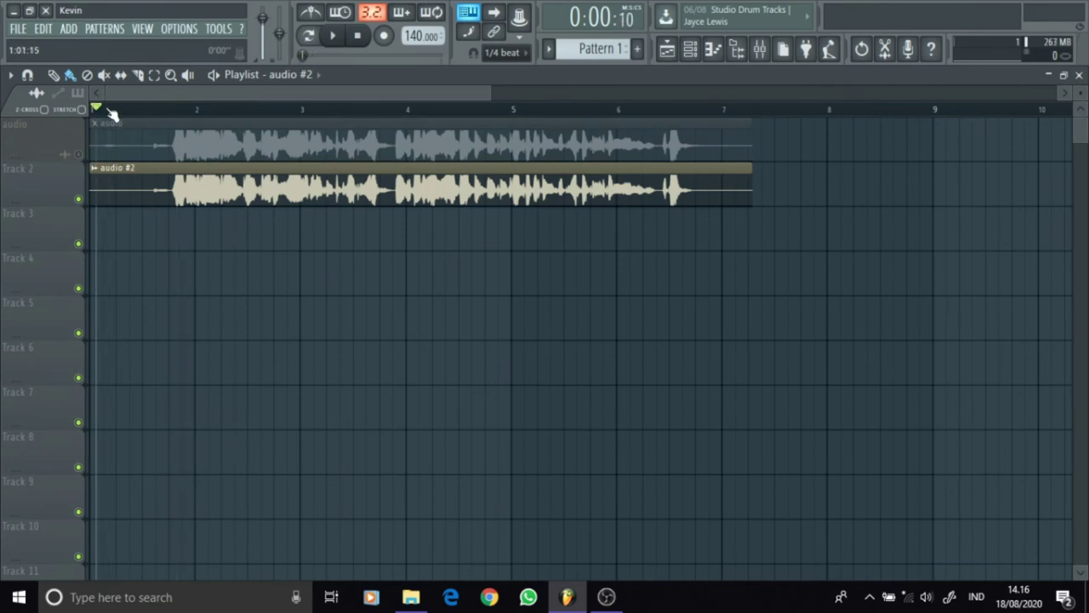
pyautogui.click(328, 36)
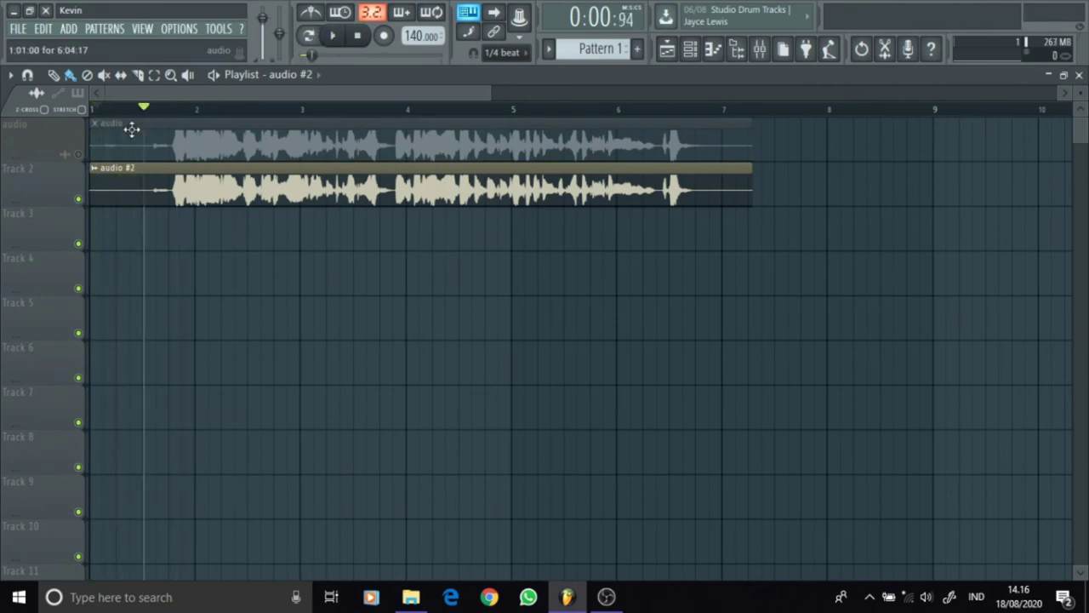
# Unmute the original audio track, mute Track 2 again and replay the original clip's noisy opening.
pyautogui.click(78, 154)
pyautogui.click(103, 110)
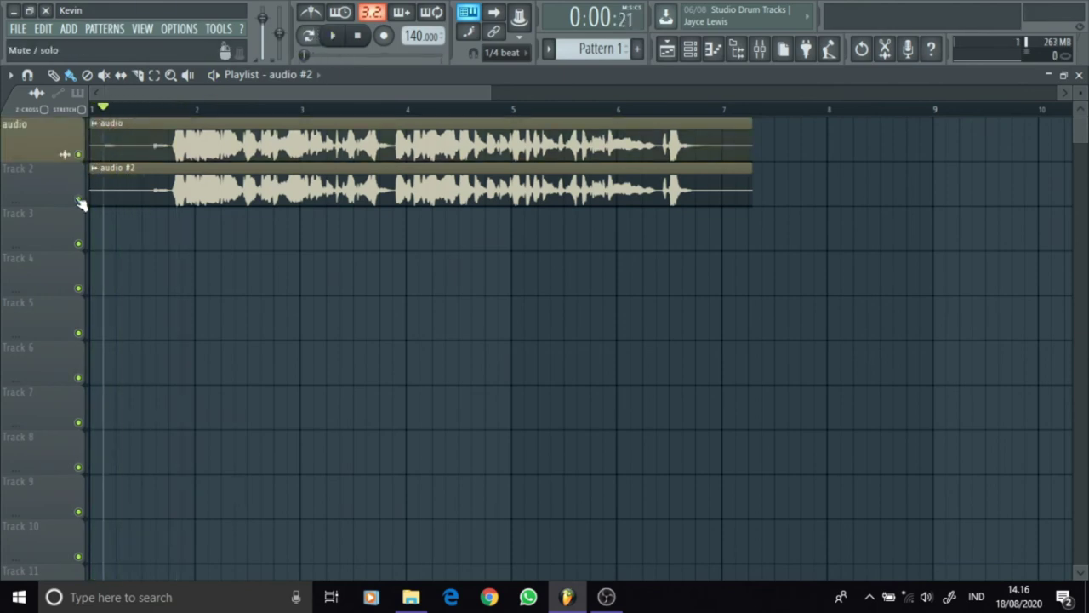
pyautogui.click(78, 199)
pyautogui.click(332, 36)
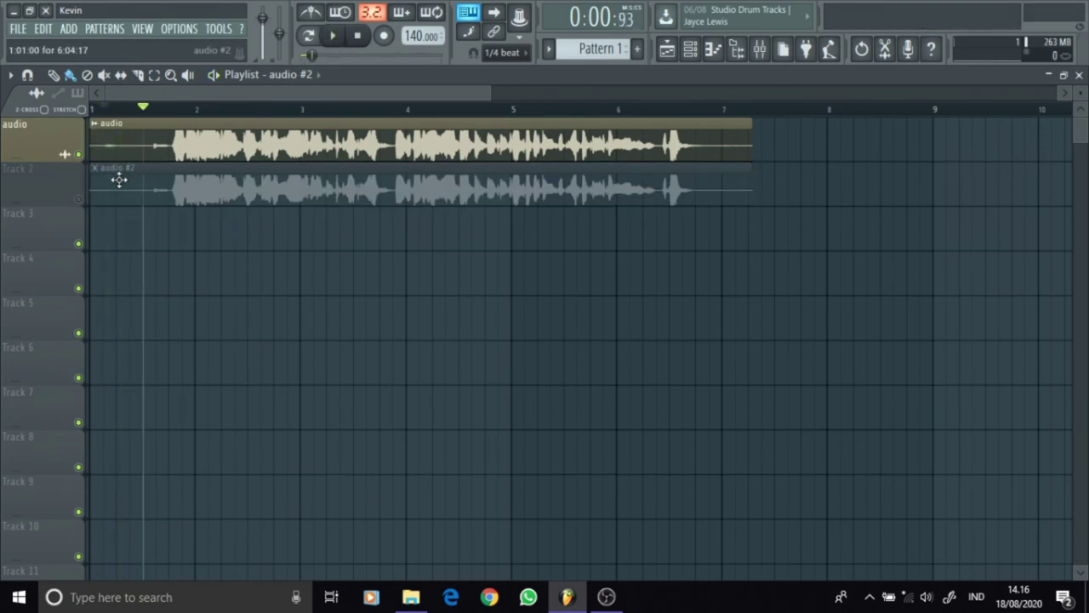
# Unmute Track 2, mute the original audio track and play the denoised clip from near its start.
pyautogui.click(79, 199)
pyautogui.click(78, 154)
pyautogui.click(107, 109)
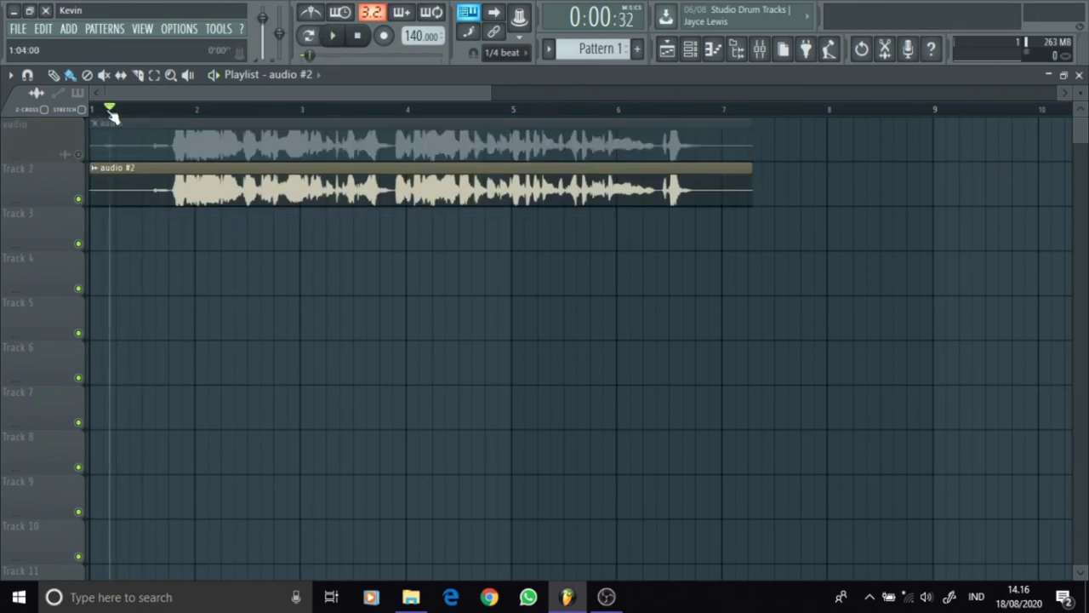
pyautogui.click(343, 43)
pyautogui.click(344, 42)
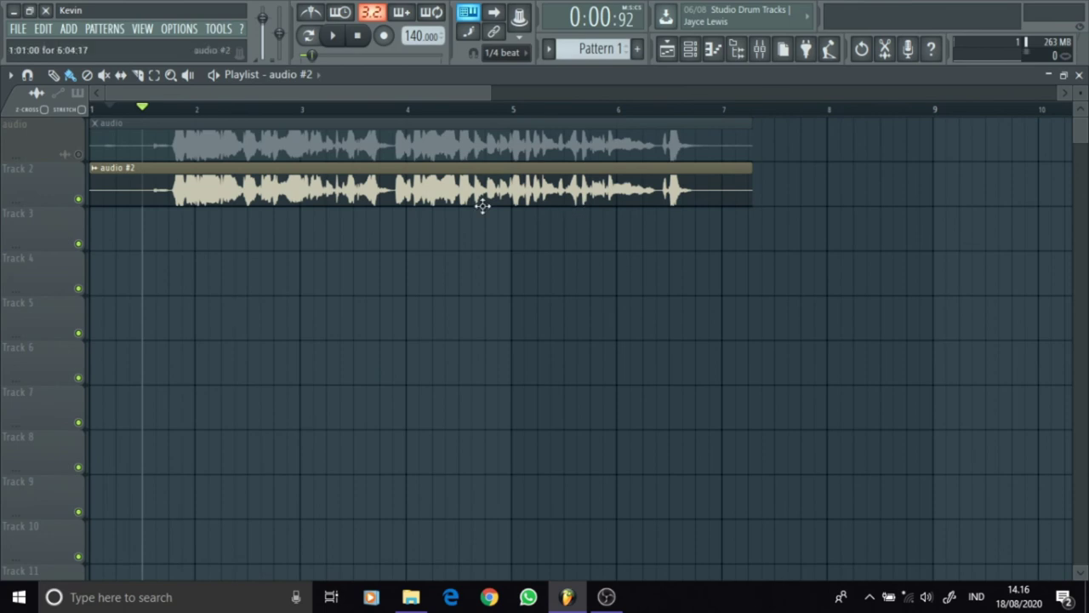
# Unmute the original audio track, delete its clip and move the denoised clip up from Track 2 in its place.
pyautogui.click(78, 154)
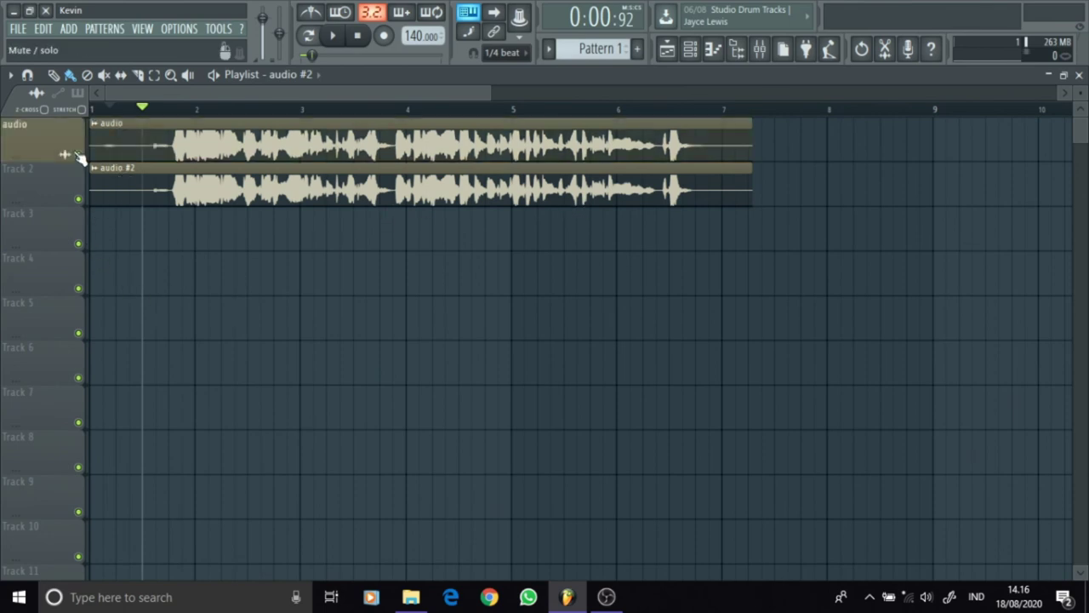
pyautogui.rightClick(275, 141)
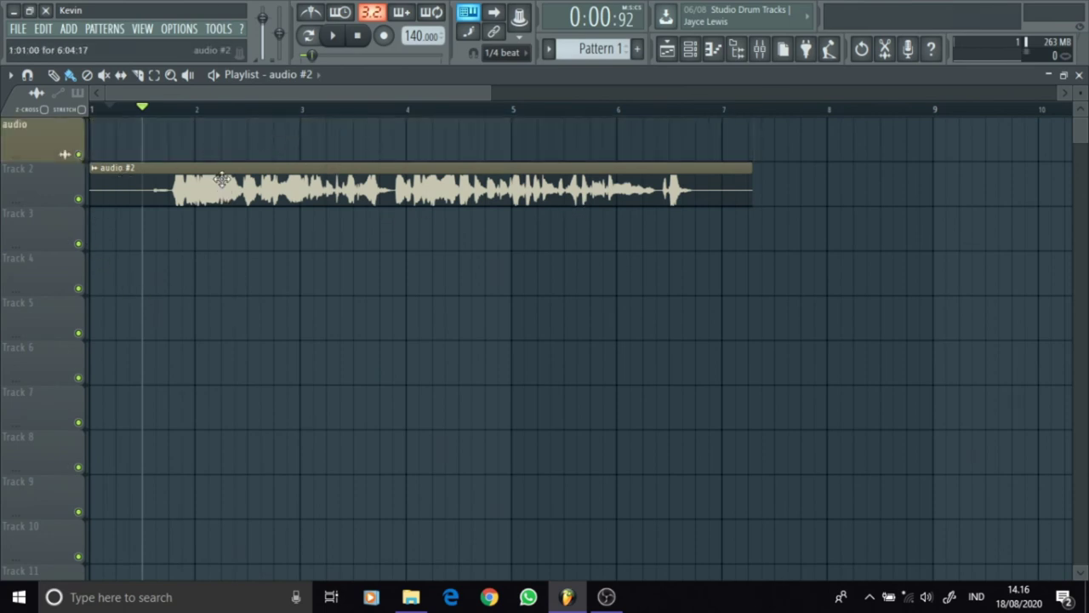
pyautogui.moveTo(221, 179); pyautogui.dragTo(222, 134)
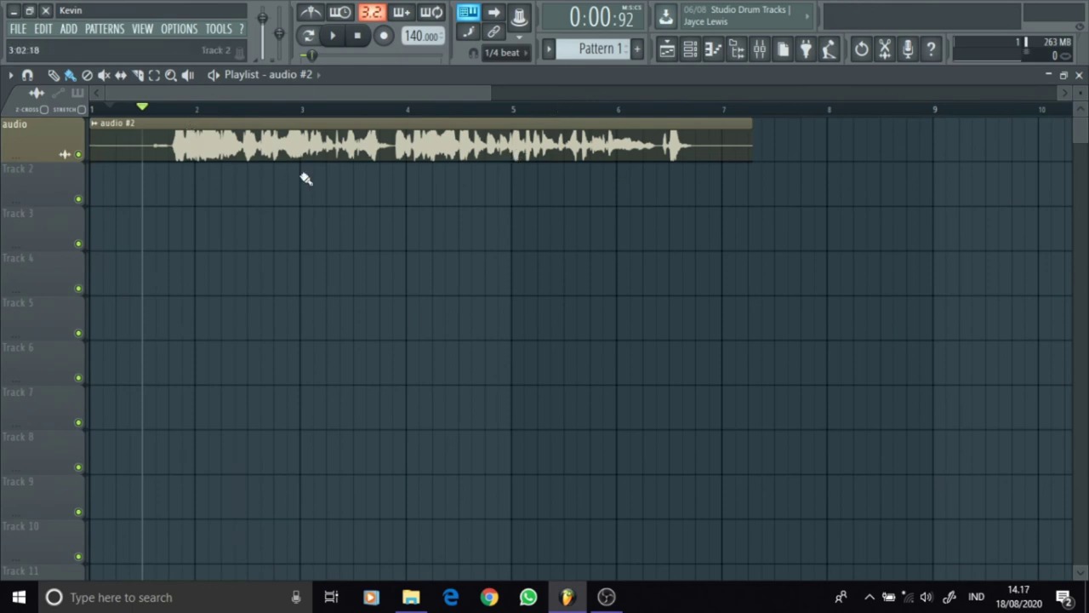
pyautogui.click(758, 49)
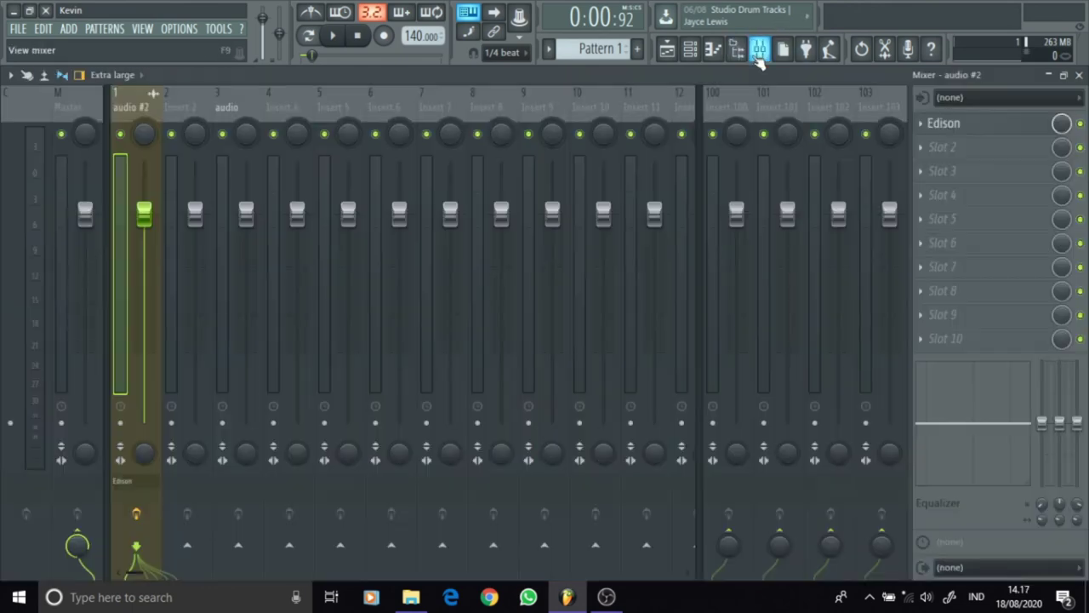
pyautogui.click(758, 49)
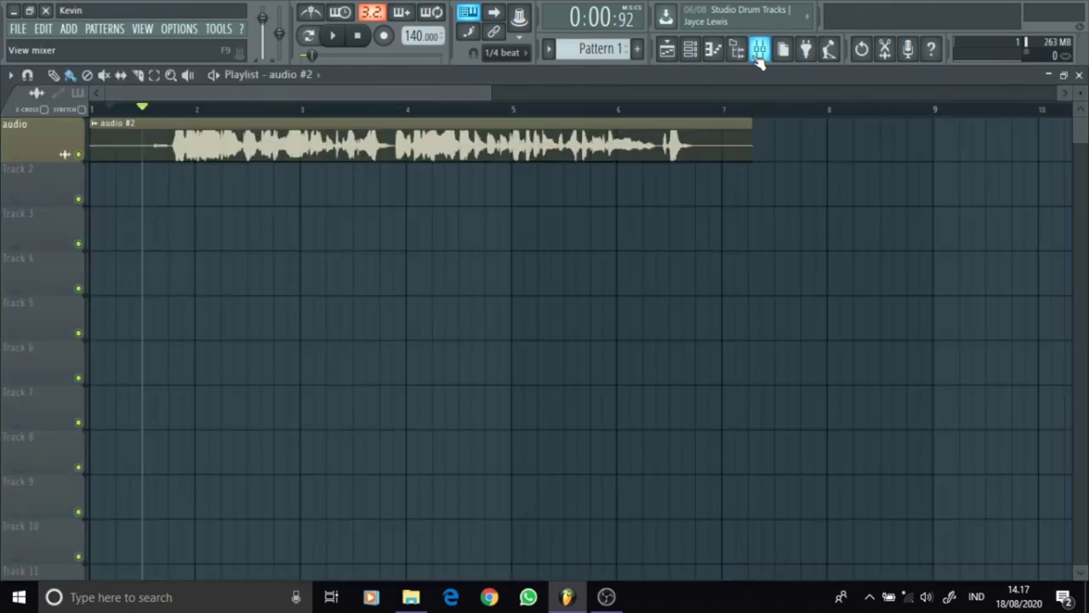
pyautogui.click(689, 49)
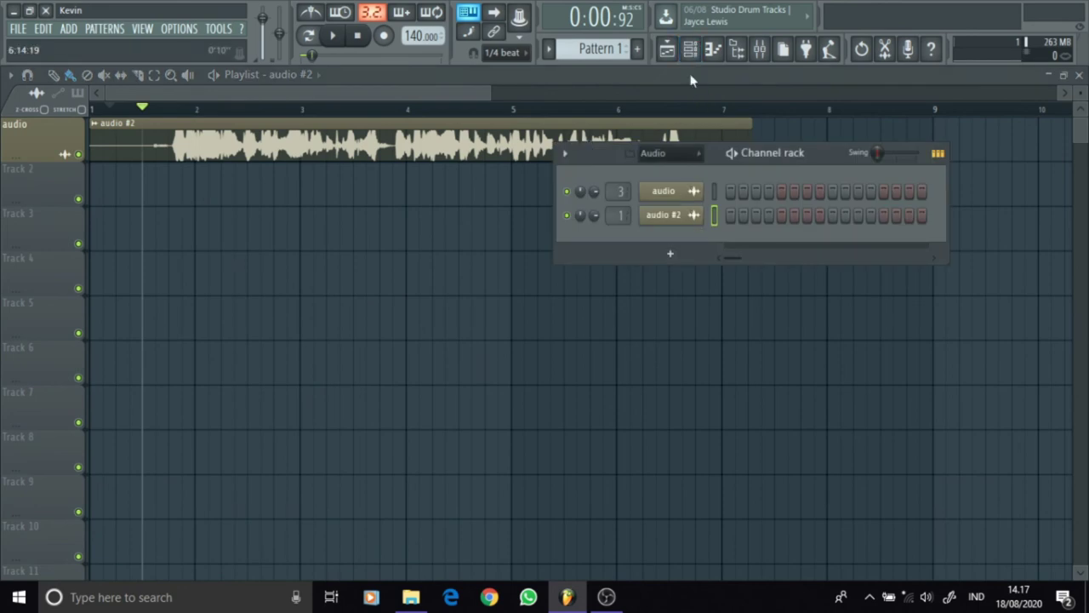
pyautogui.click(689, 49)
# Load Fruity Limiter into effect slot 2 of the audio #2 mixer insert, below Edison.
pyautogui.click(759, 51)
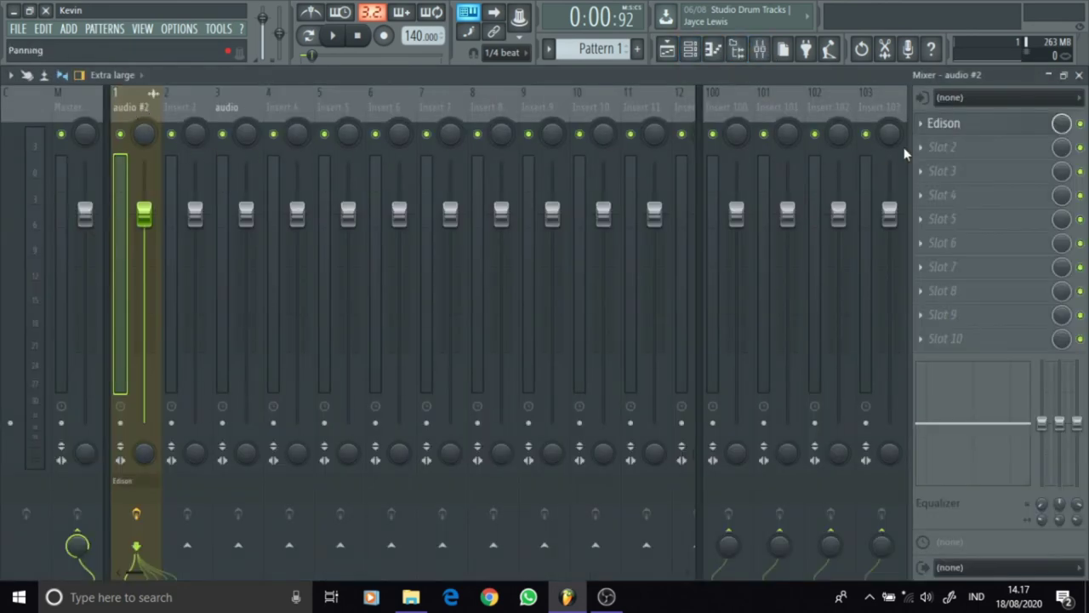
pyautogui.click(945, 147)
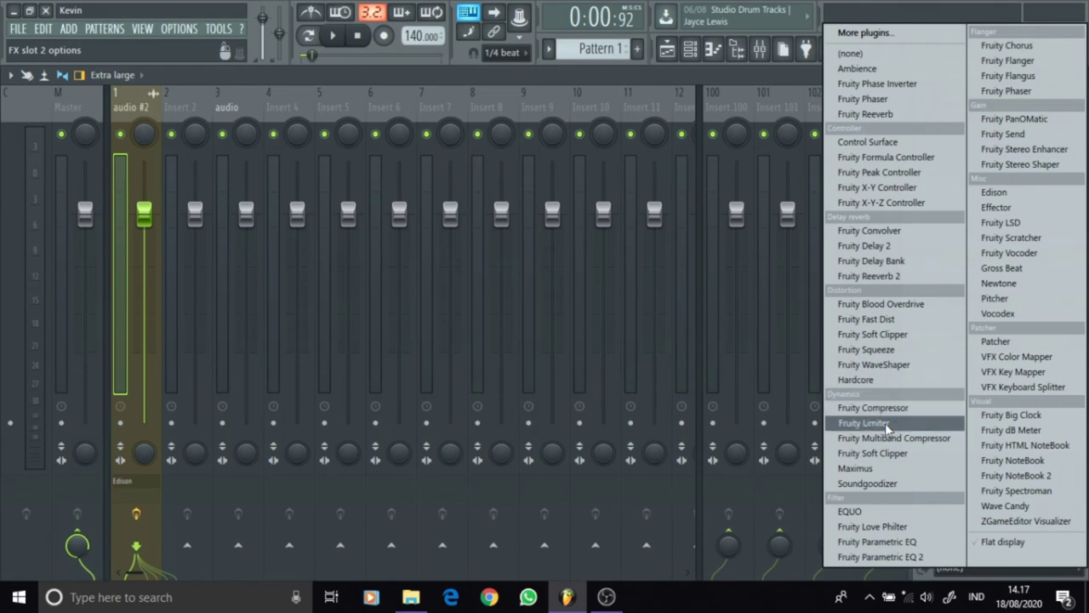
pyautogui.click(859, 418)
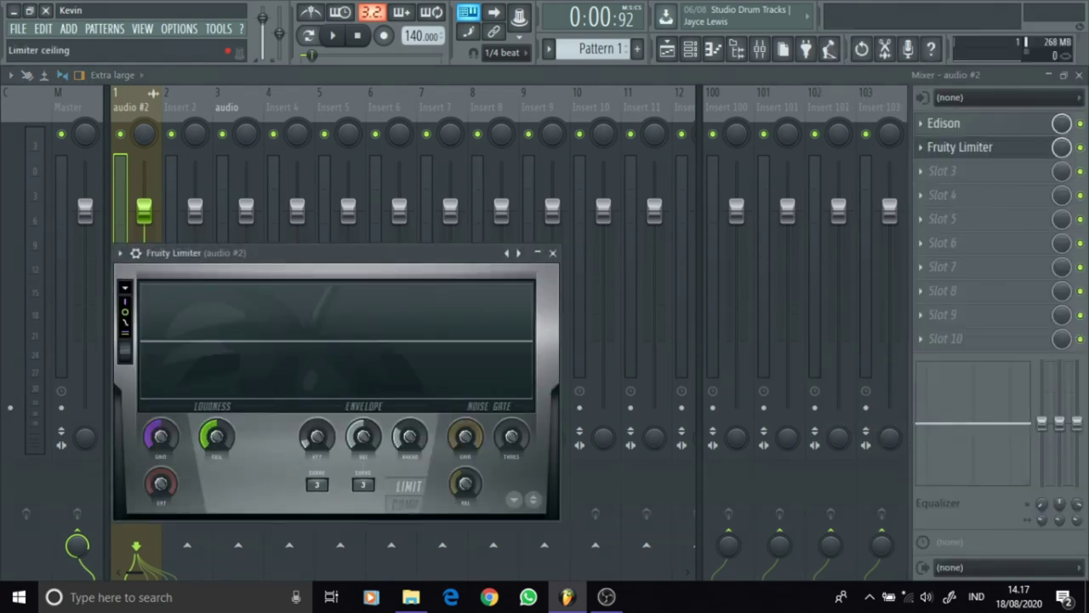
# Lower Fruity Limiter's ceiling below the voice peaks while playing the denoised clip, and pause playback.
pyautogui.moveTo(216, 437); pyautogui.dragTo(216, 440)
pyautogui.moveTo(350, 349); pyautogui.dragTo(349, 344)
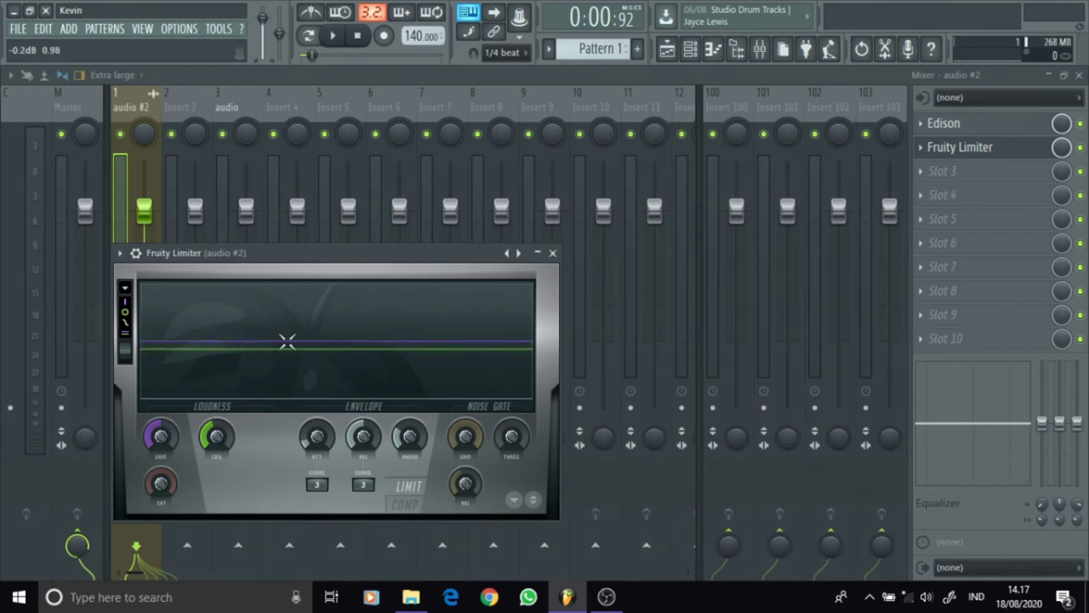
pyautogui.click(332, 36)
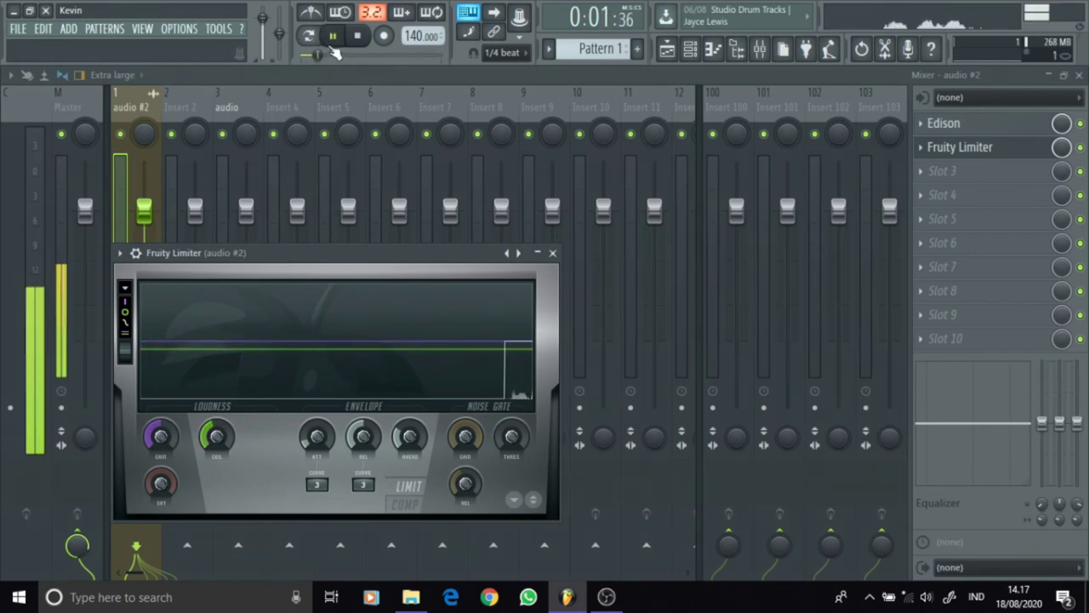
pyautogui.moveTo(222, 435); pyautogui.dragTo(222, 455)
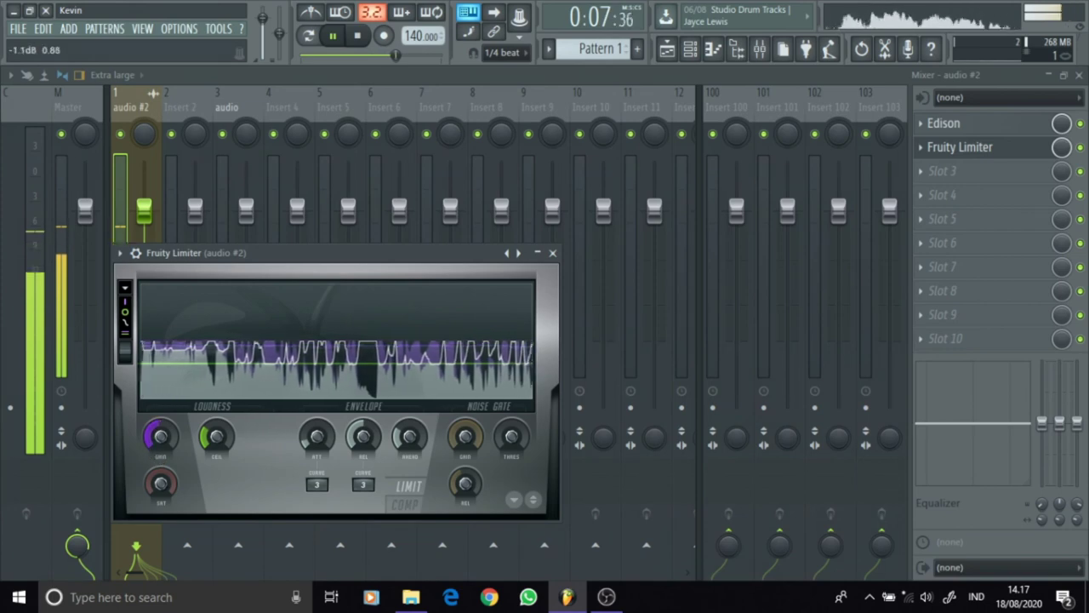
pyautogui.press('space')
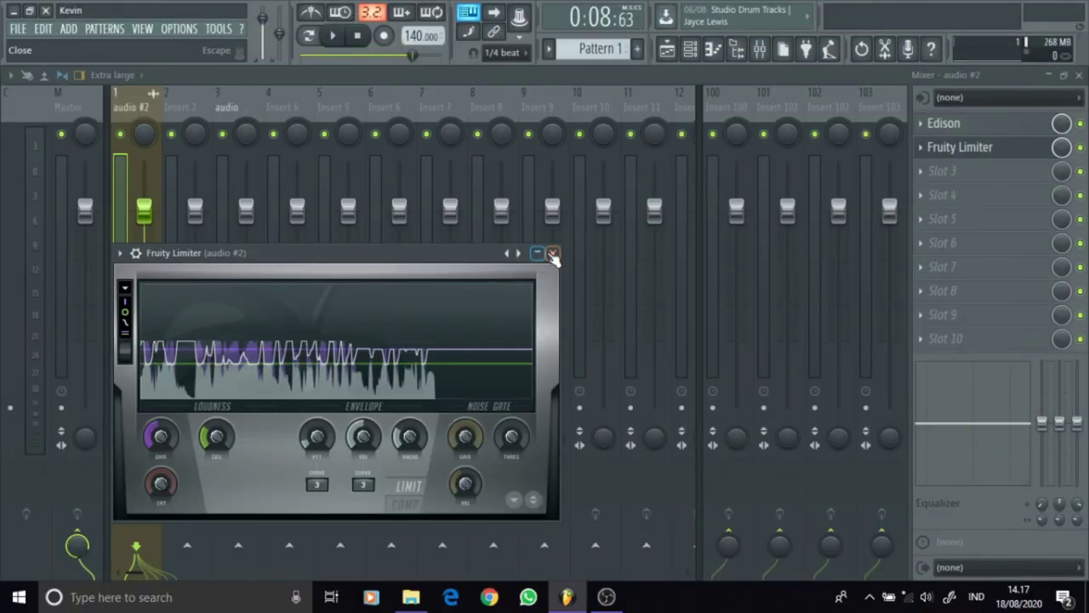
# Close Fruity Limiter, put the mixer away and move the playhead just past bar 7, near the end of the clip.
pyautogui.click(552, 253)
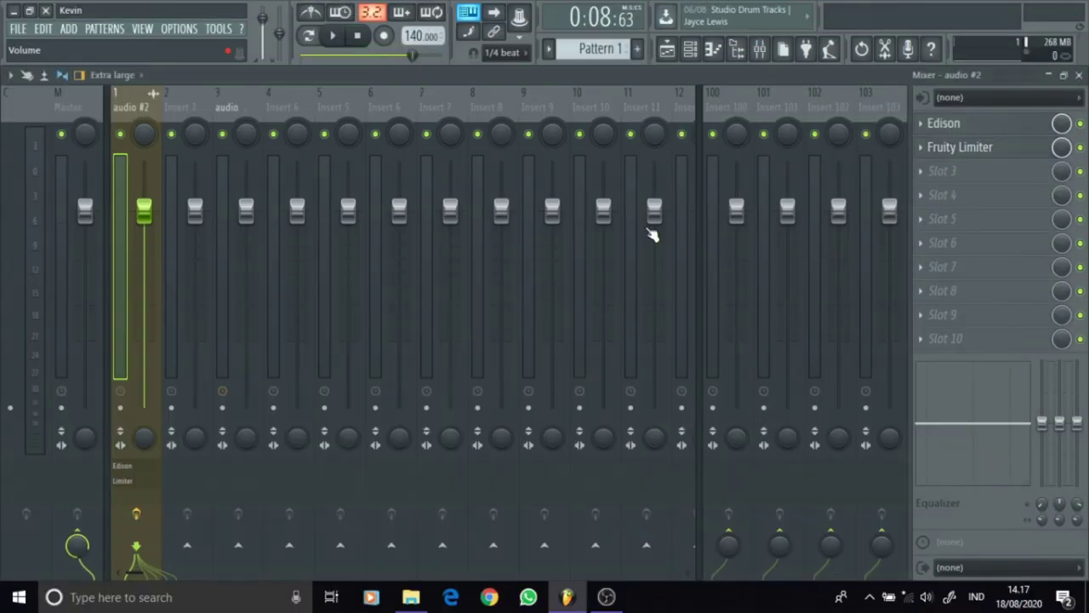
pyautogui.click(1050, 76)
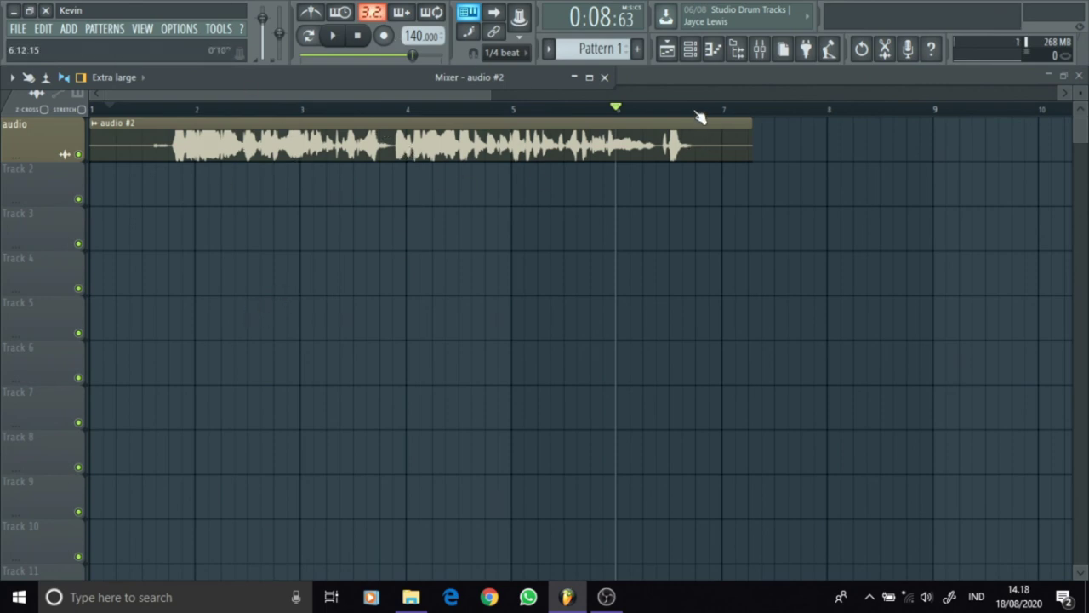
pyautogui.moveTo(709, 109); pyautogui.dragTo(745, 113)
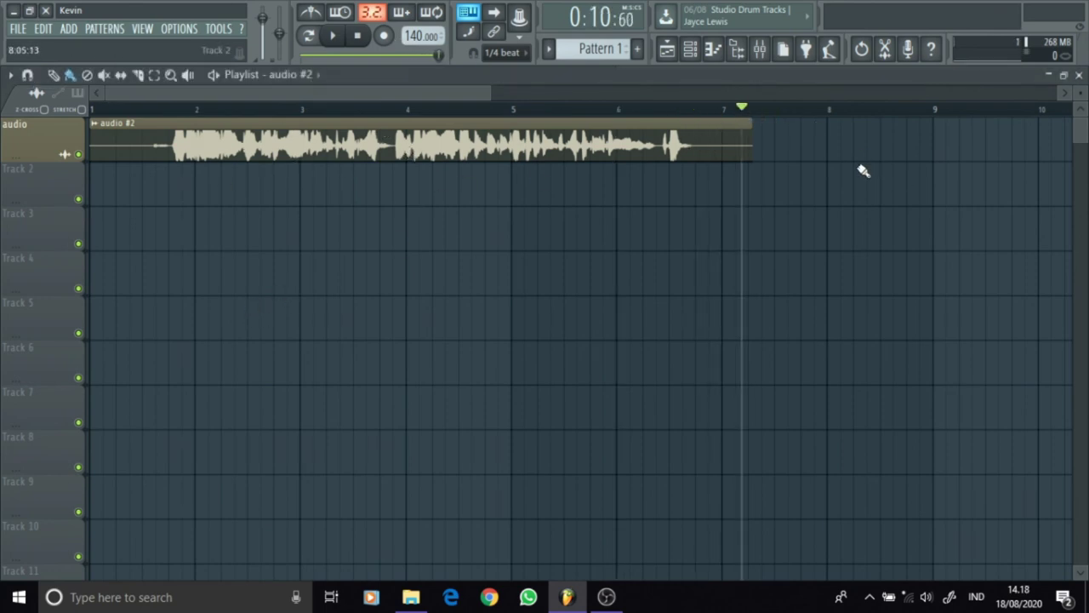